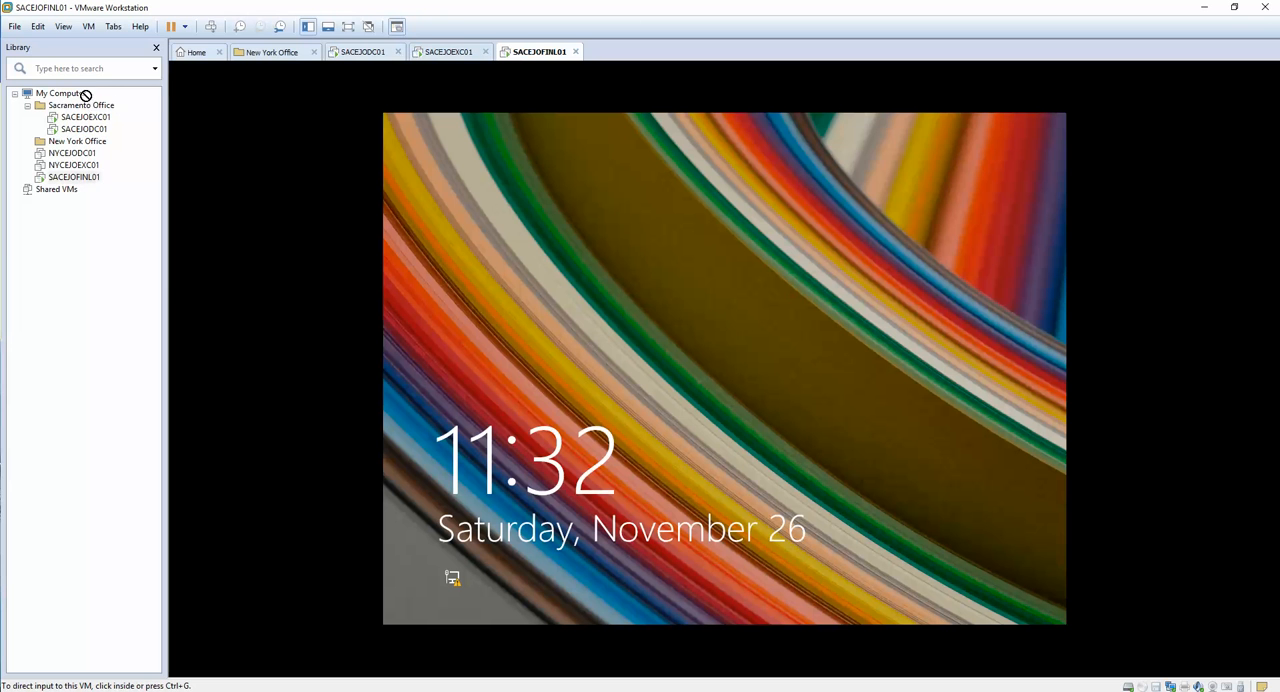
# Step: Move the SACEJOFINL01 virtual machine into the Sacramento Office folder of the library
pyautogui.click(85, 106)
pyautogui.moveTo(74, 177); pyautogui.dragTo(88, 110)
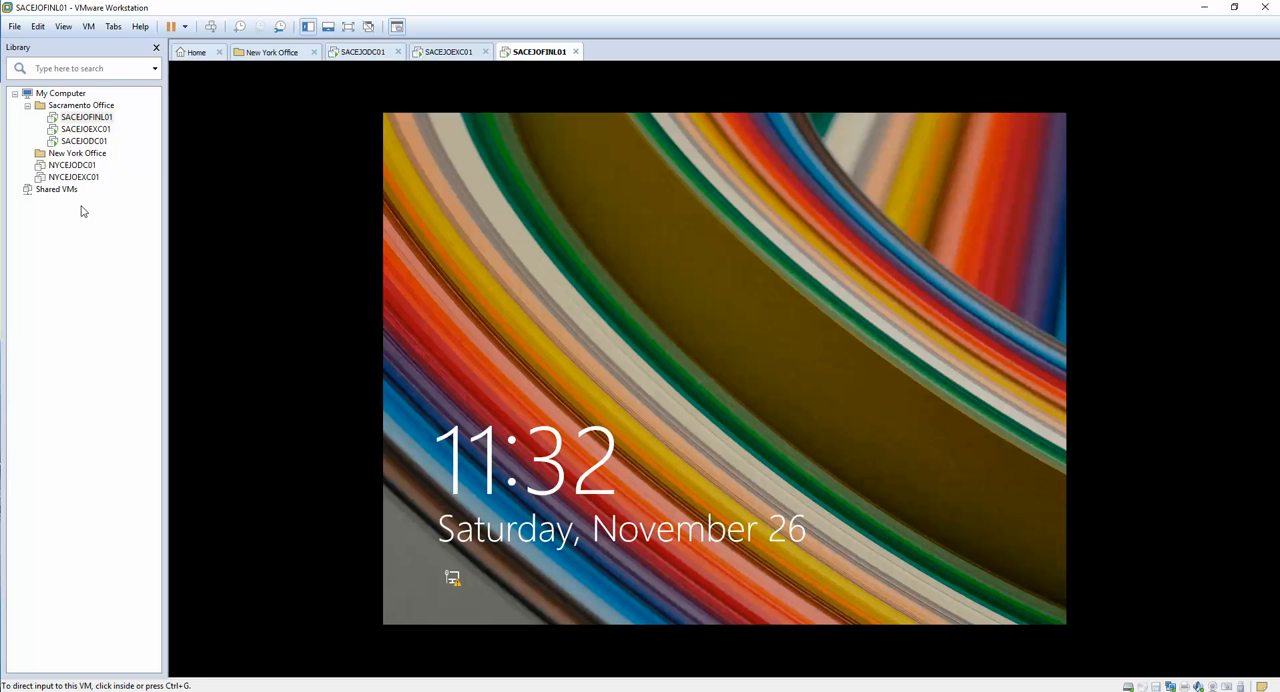
# Step: Start a new typical virtual machine from the Windows 8.1 x64 installer ISO, continuing without a product key
pyautogui.rightClick(66, 233)
pyautogui.click(88, 244)
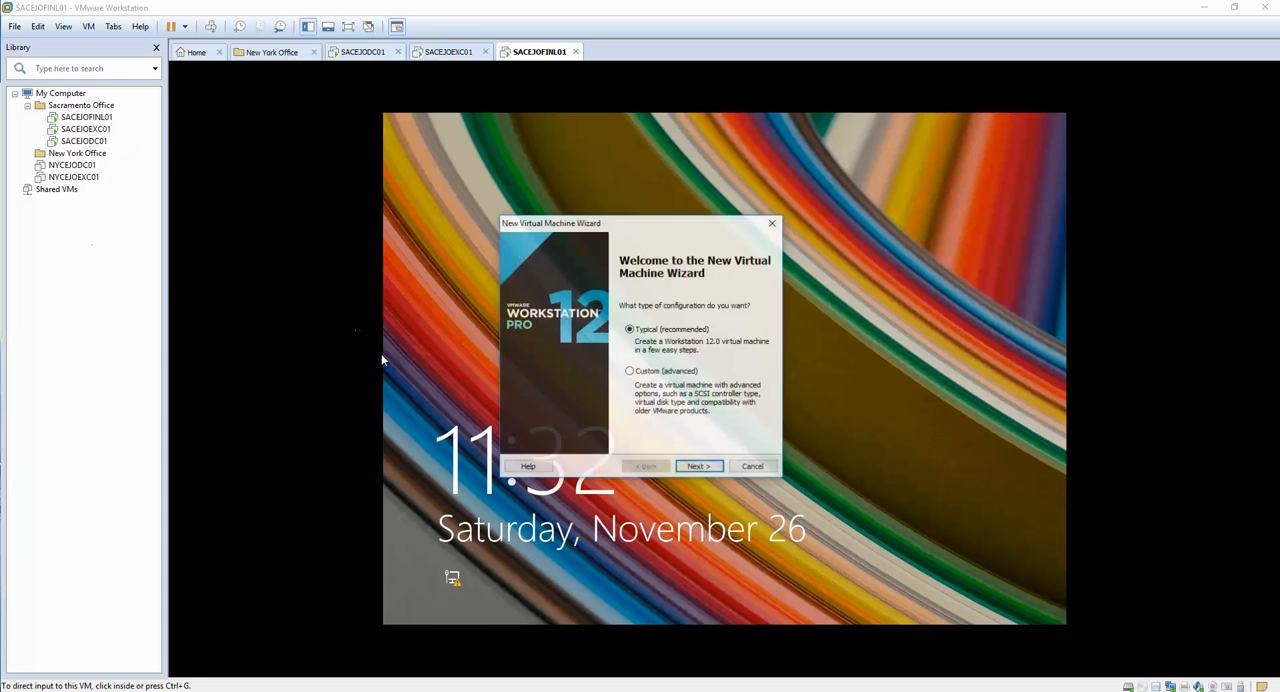
pyautogui.click(698, 466)
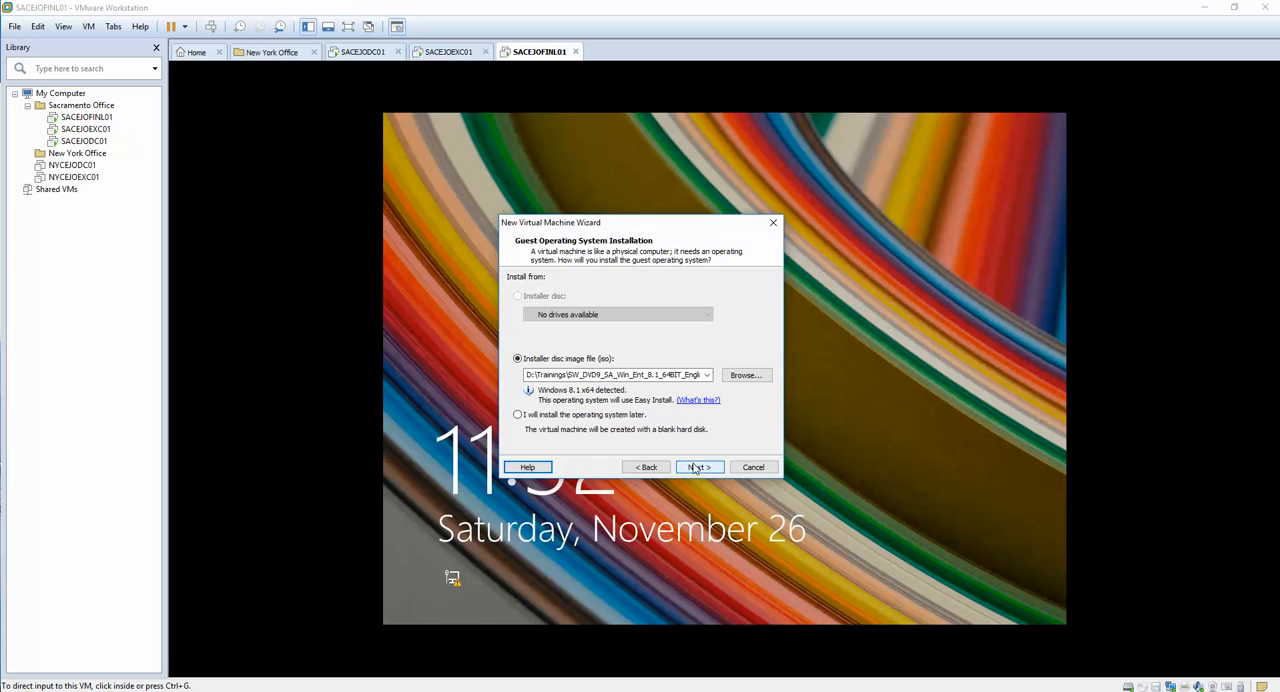
pyautogui.click(698, 467)
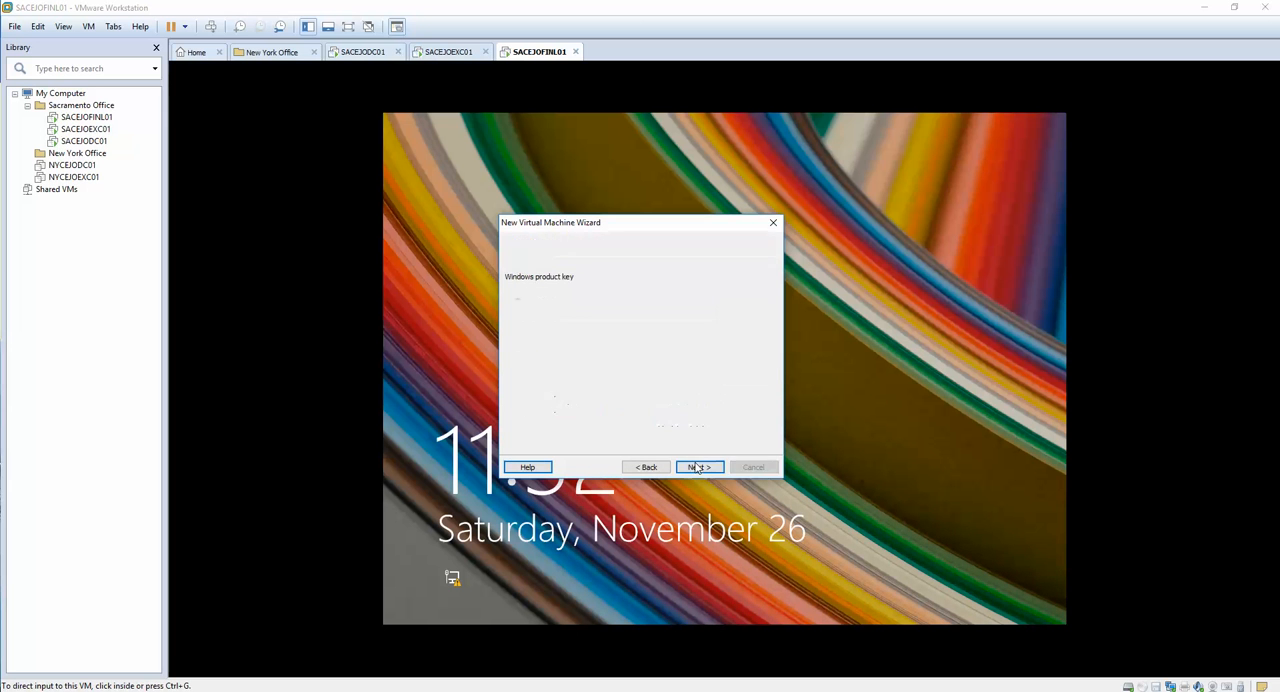
pyautogui.click(698, 467)
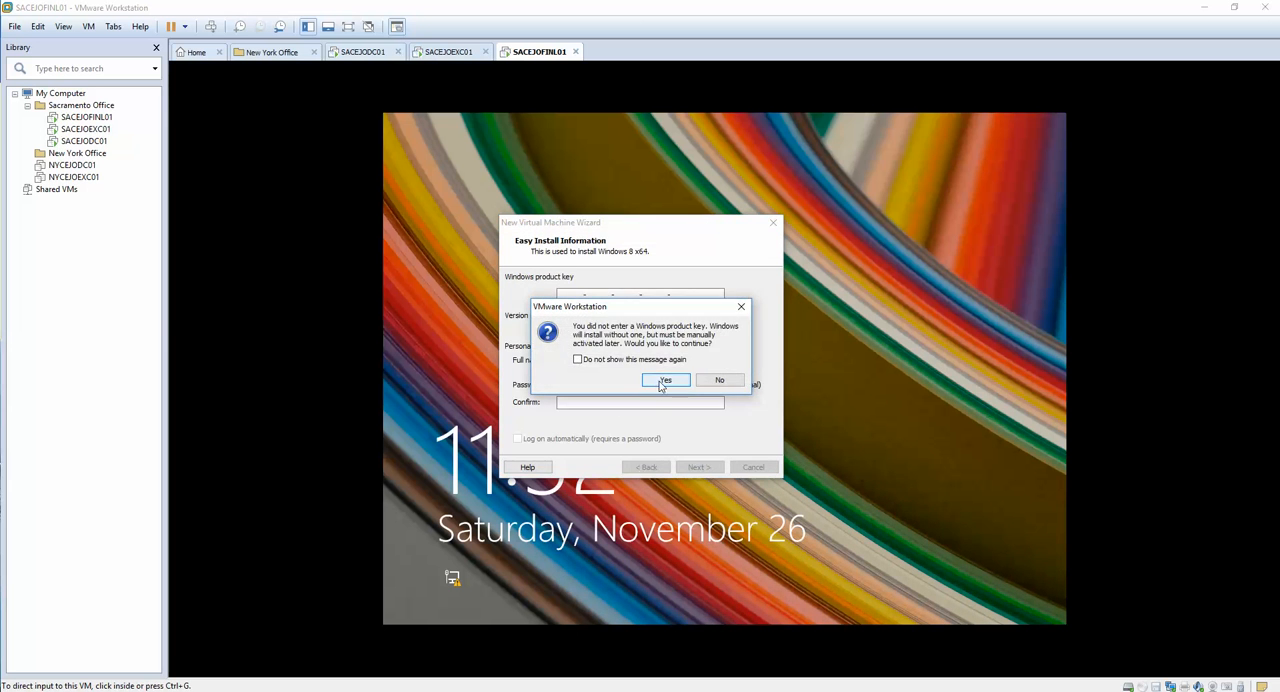
pyautogui.click(665, 380)
# Step: Create a folder NYCEJOLEGD01 under D:\New York Virtual Machines and use it as the virtual machine's location
pyautogui.click(743, 335)
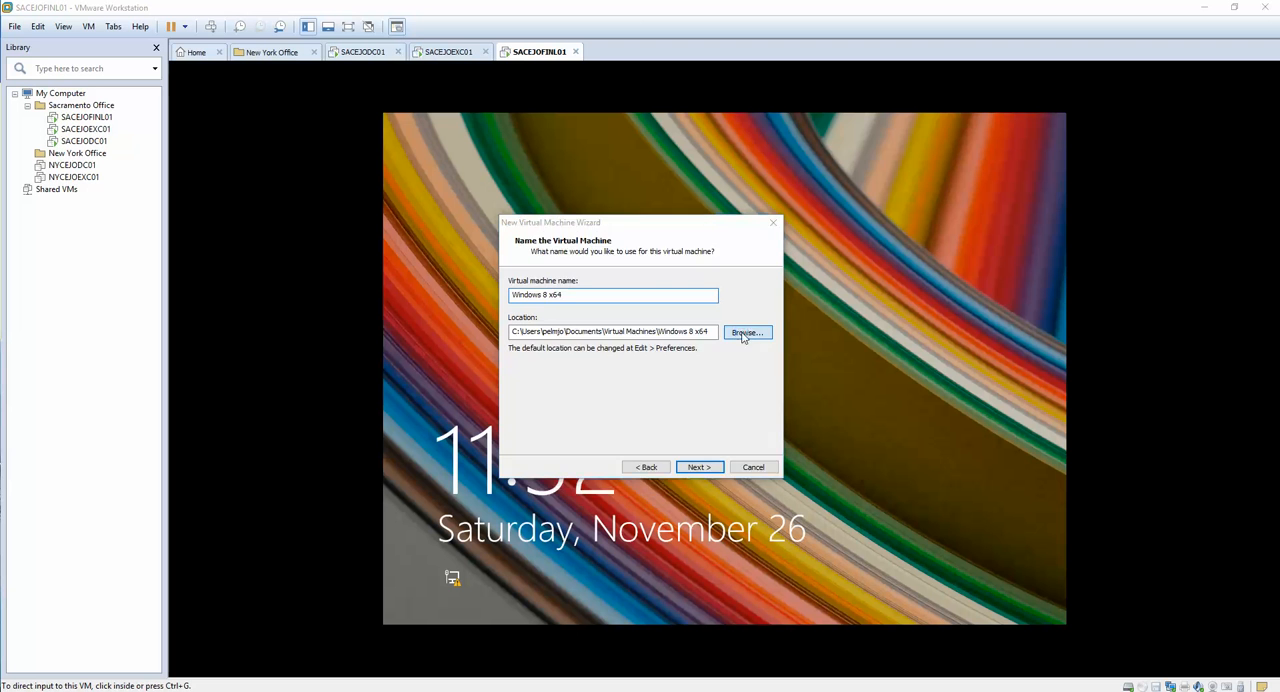
pyautogui.scroll(-3, 763, 432)
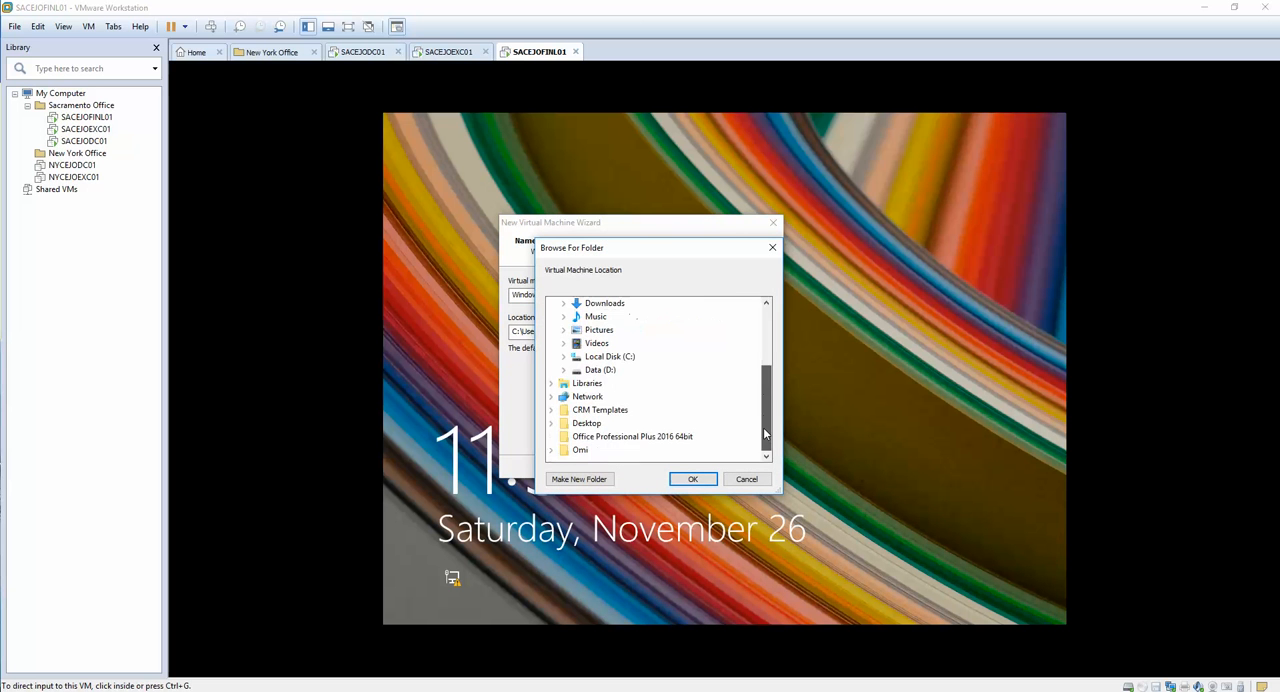
pyautogui.click(600, 369)
pyautogui.doubleClick(600, 369)
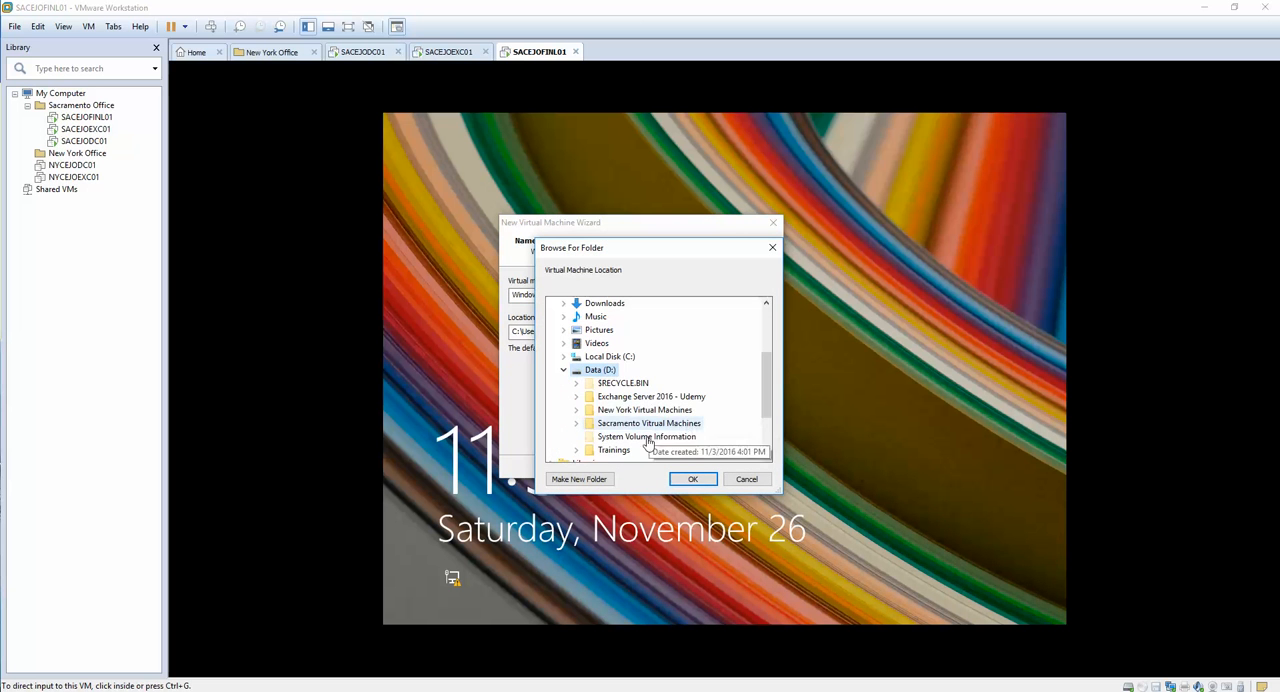
pyautogui.doubleClick(630, 410)
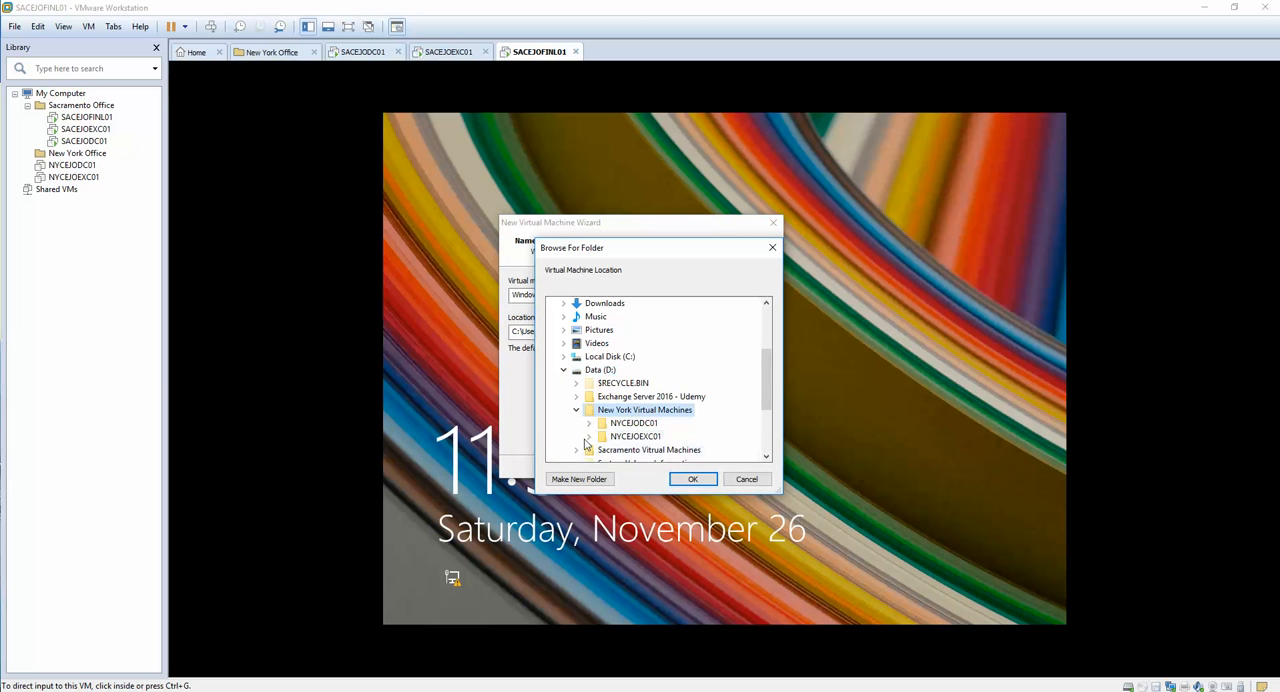
pyautogui.click(578, 479)
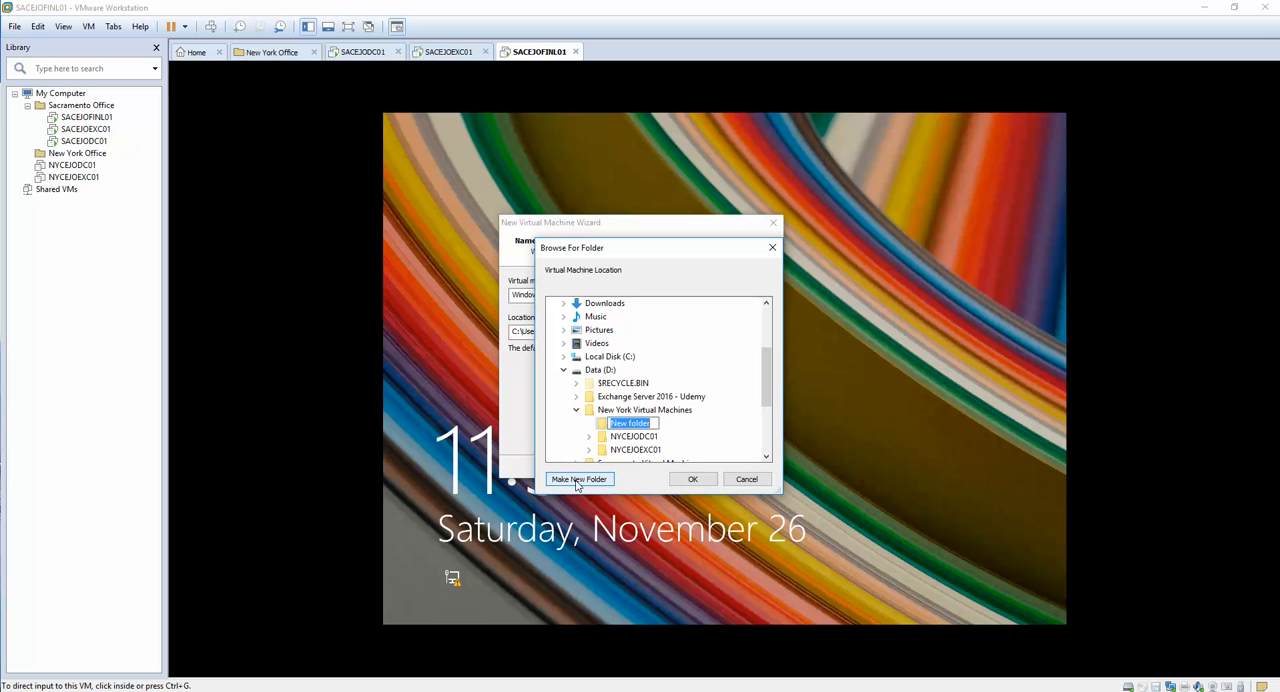
pyautogui.write('NYCEJOLEGD01')
pyautogui.click(689, 481)
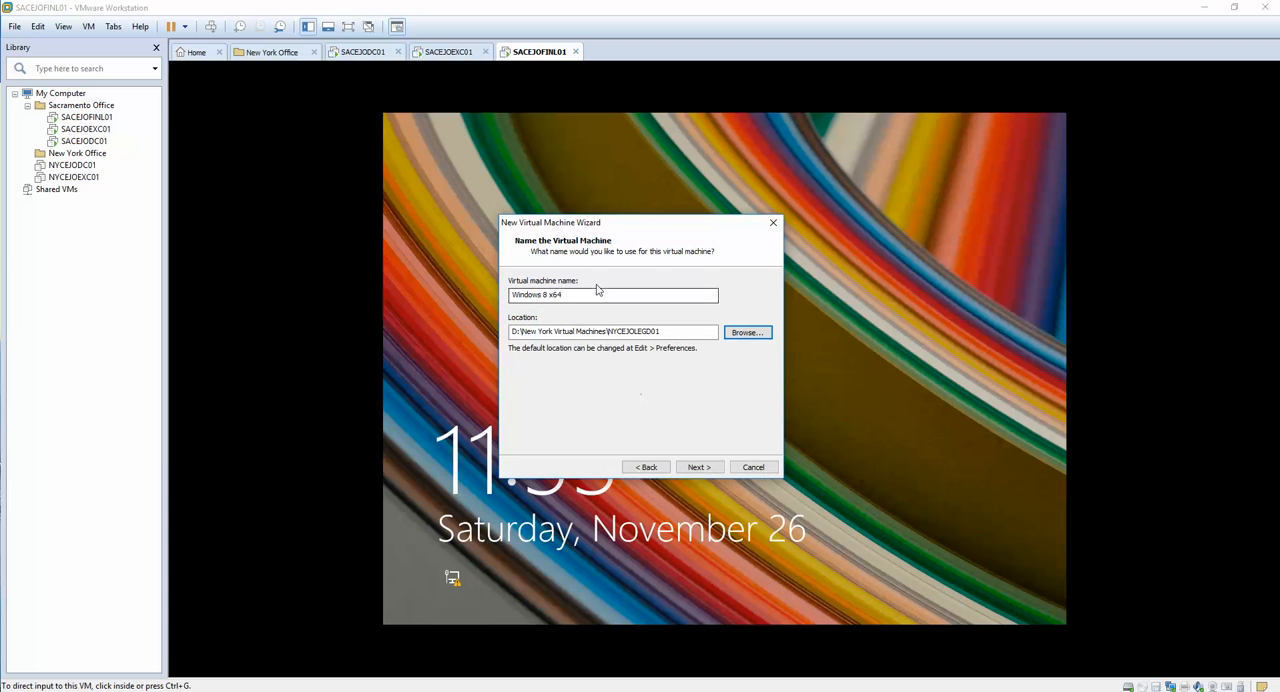
# Step: Name the virtual machine NYCEJOLEGD01, matching its folder name, and continue to the disk capacity settings
pyautogui.moveTo(664, 332); pyautogui.dragTo(609, 338)
pyautogui.hotkey('ctrl', 'c')
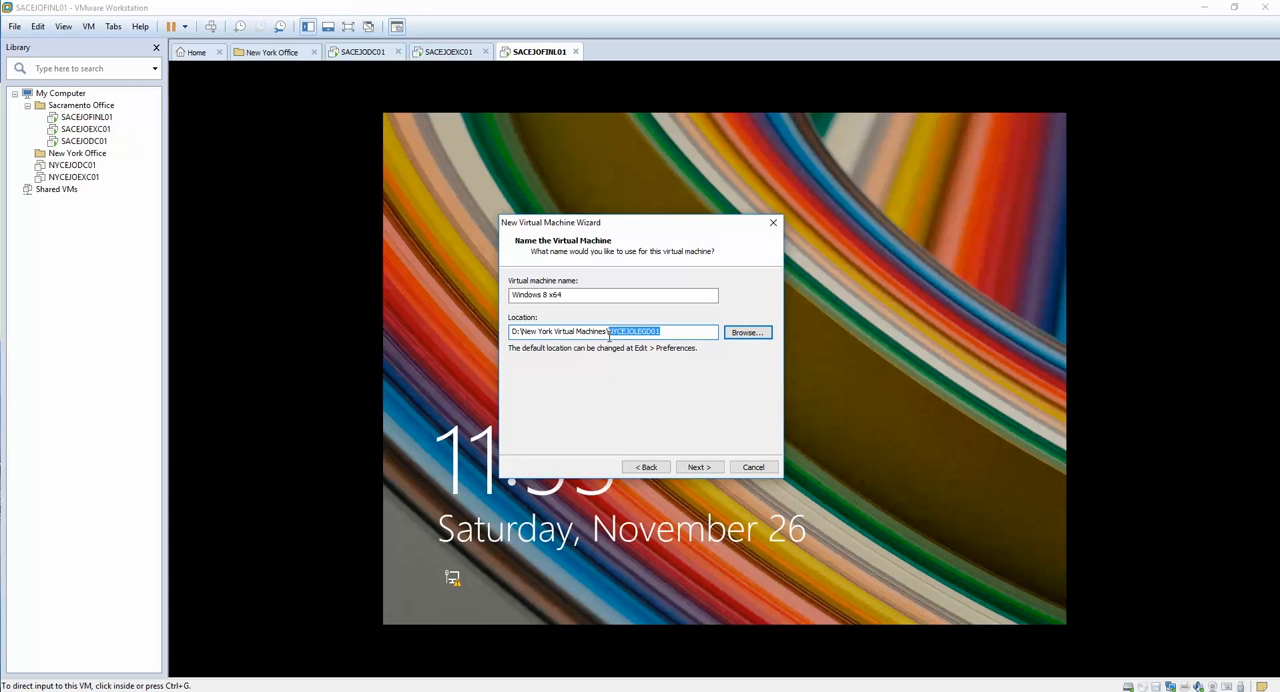
pyautogui.moveTo(570, 299); pyautogui.dragTo(468, 292)
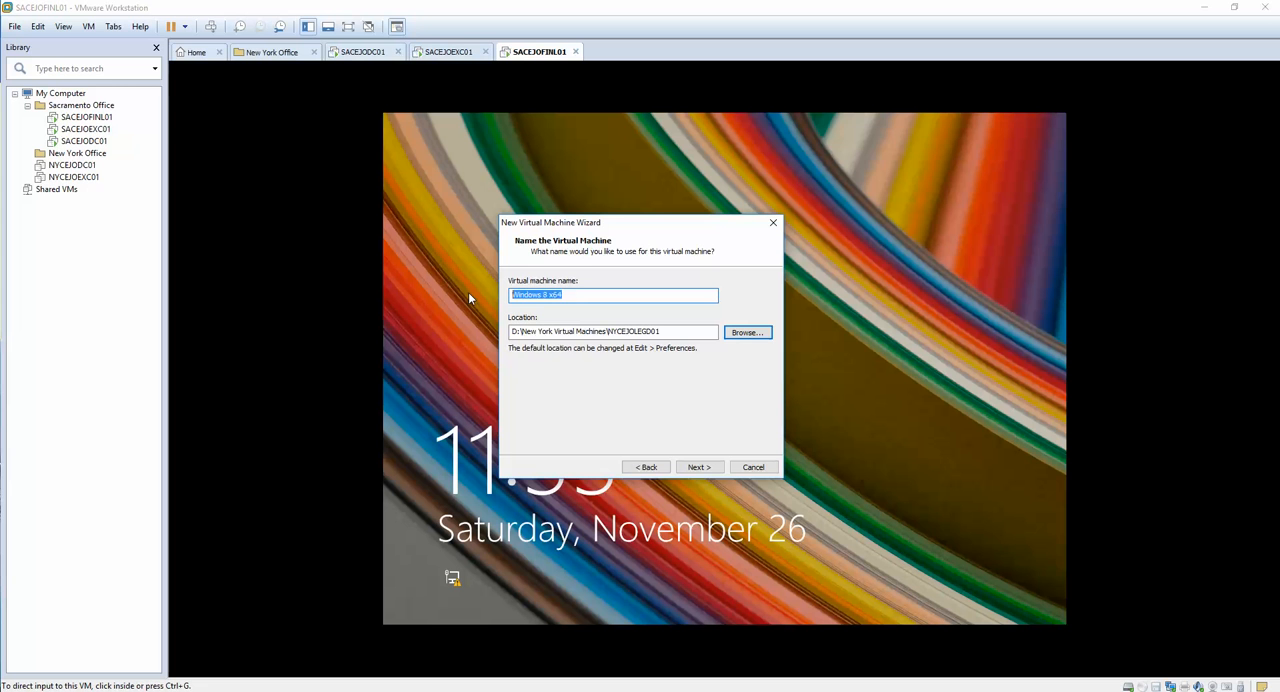
pyautogui.hotkey('ctrl', 'v')
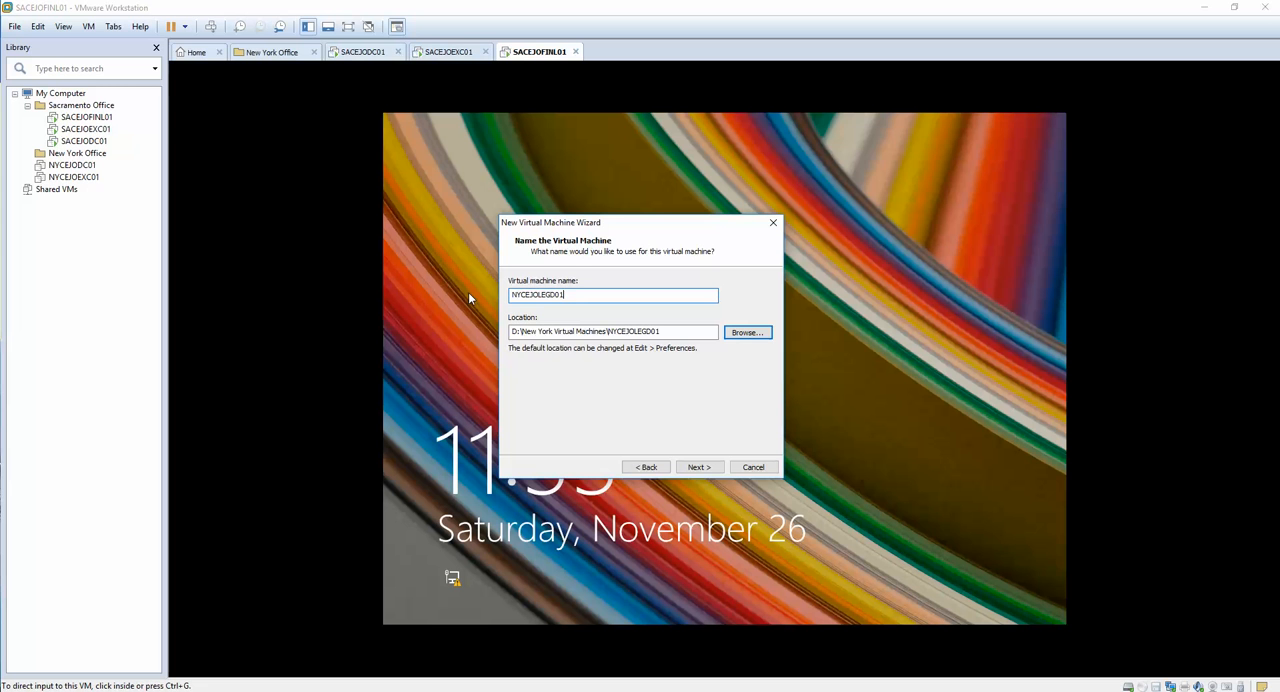
pyautogui.click(699, 467)
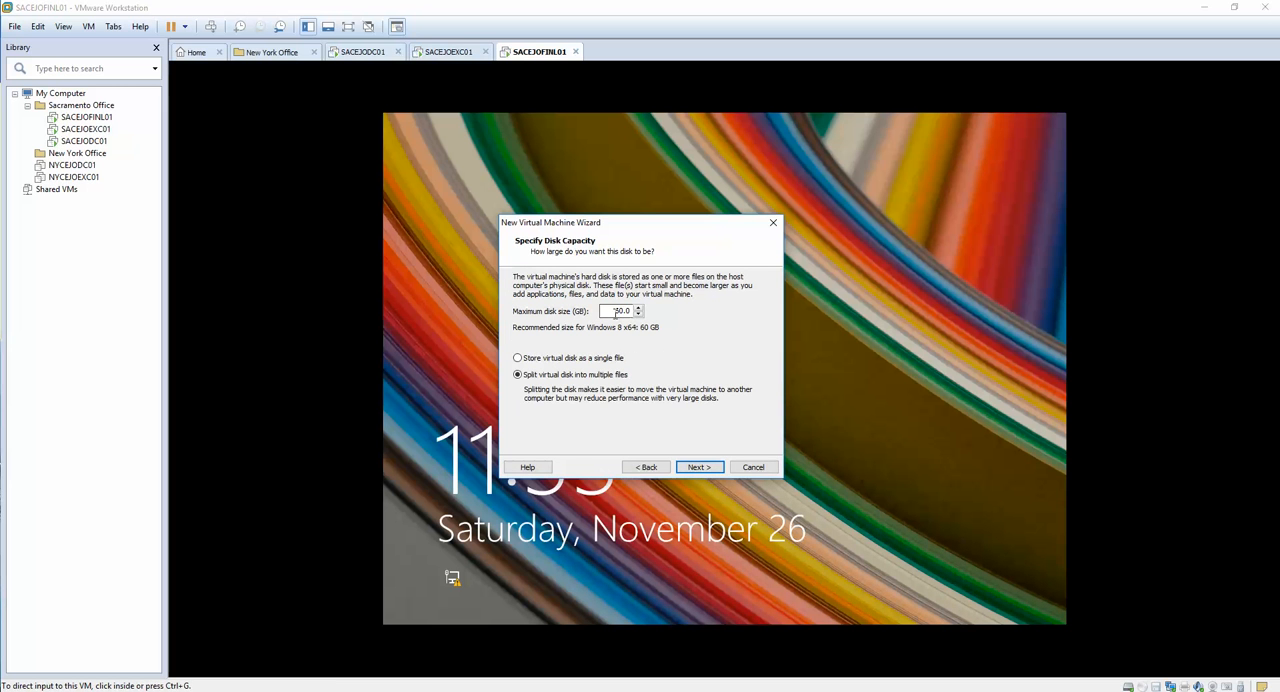
# Step: Set the maximum disk size to 20 GB, keep the disk split into multiple files, and create the virtual machine
pyautogui.doubleClick(616, 313)
pyautogui.write('20')
pyautogui.click(697, 469)
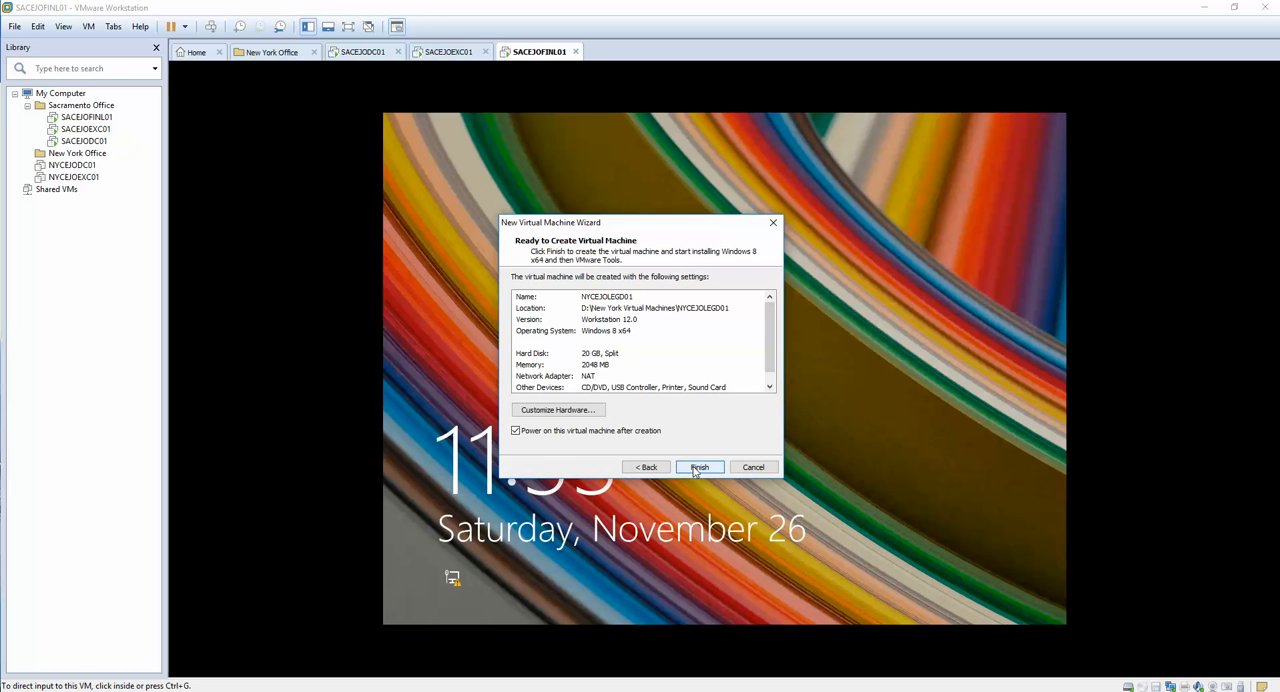
pyautogui.click(700, 470)
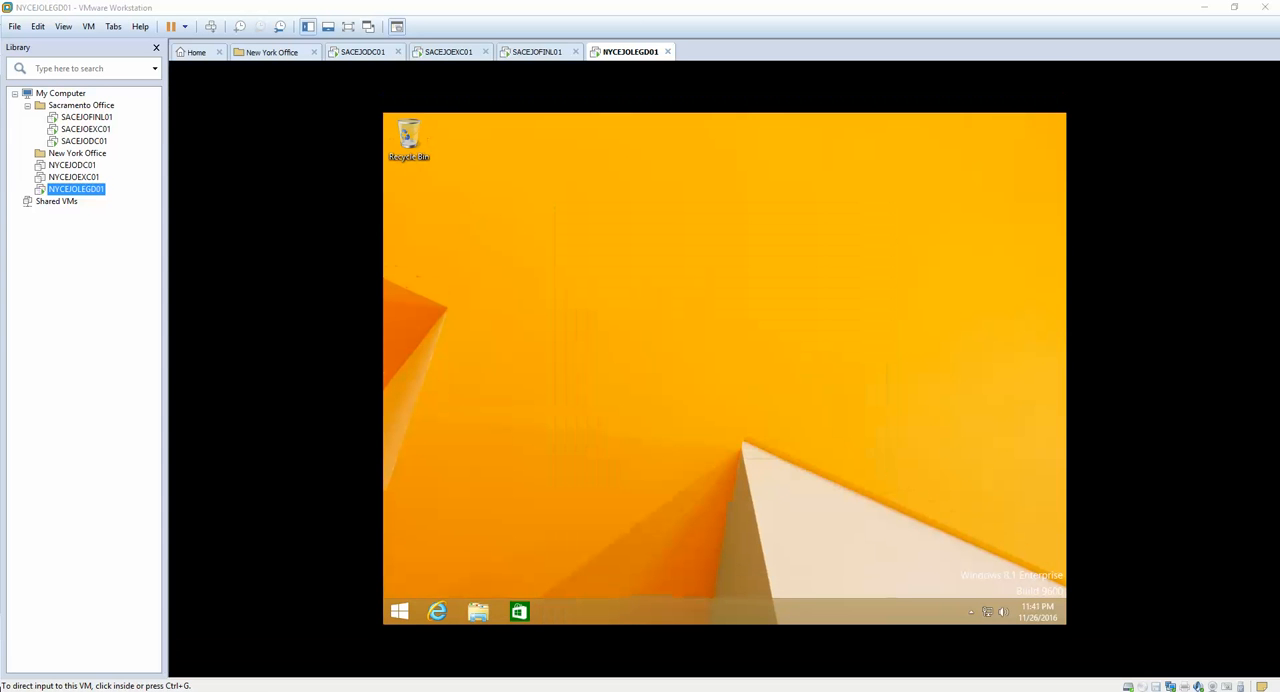
# Step: Change the network adapter of NYCEJOLEGD01 to a host-only connection
pyautogui.click(543, 452)
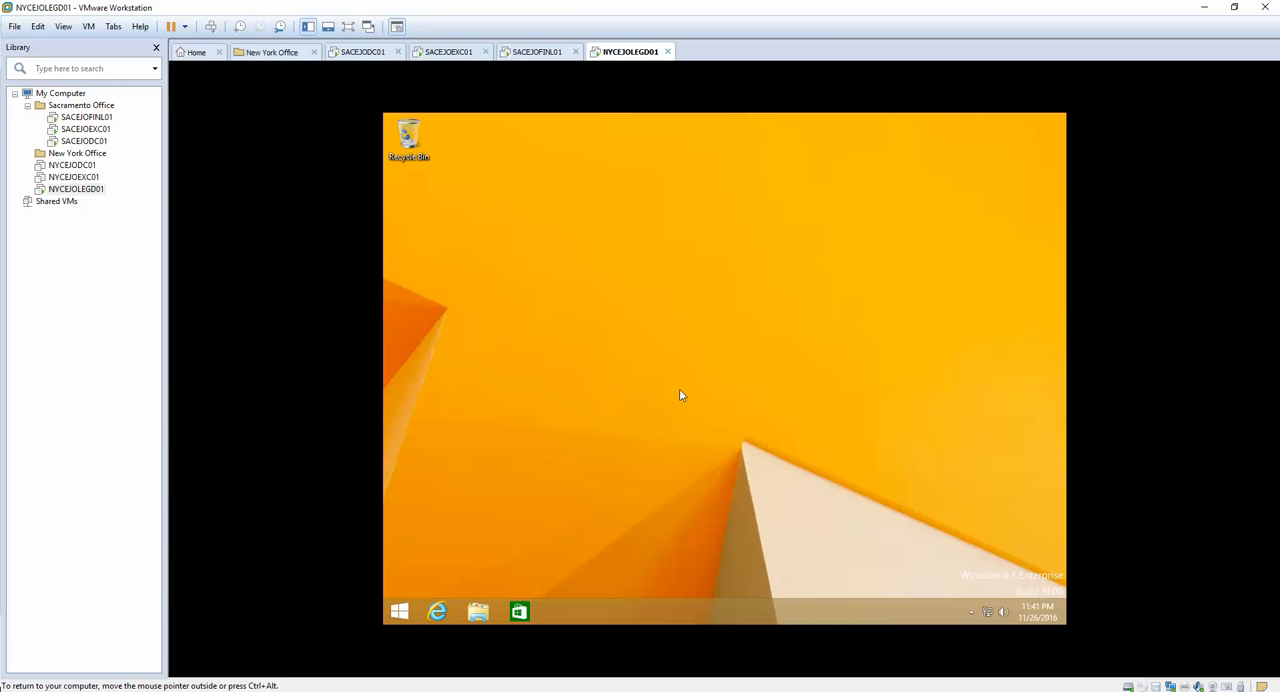
pyautogui.rightClick(80, 189)
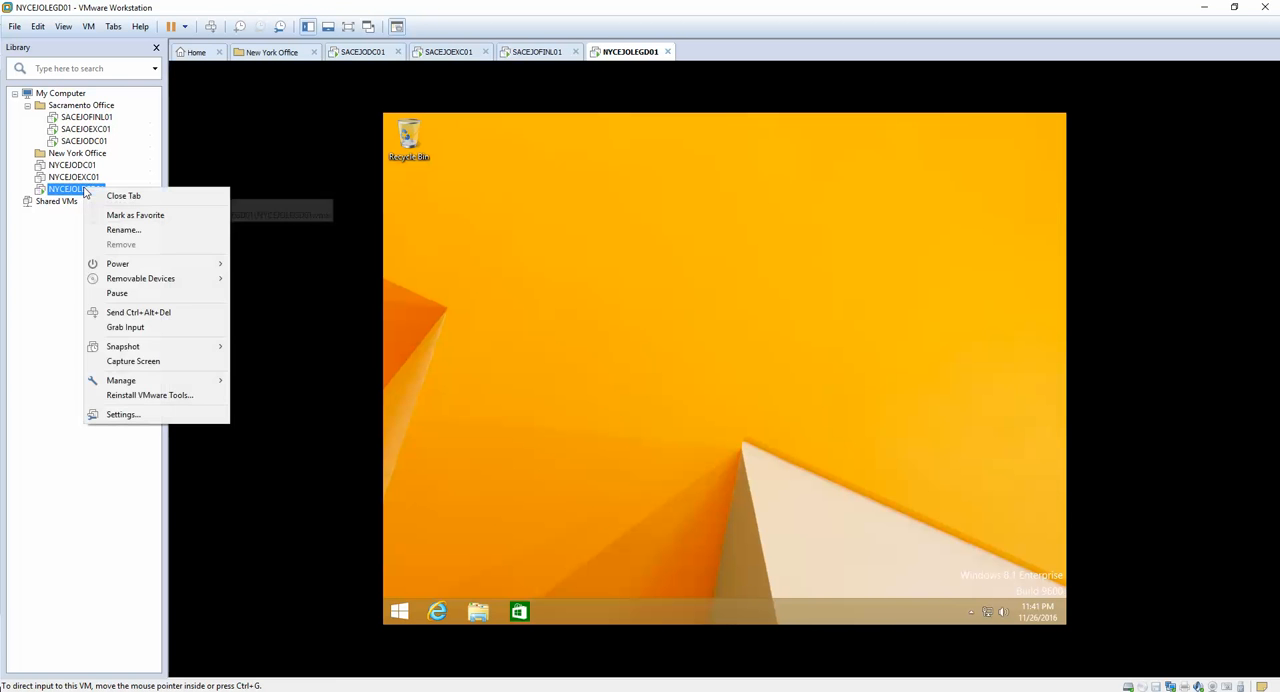
pyautogui.click(123, 414)
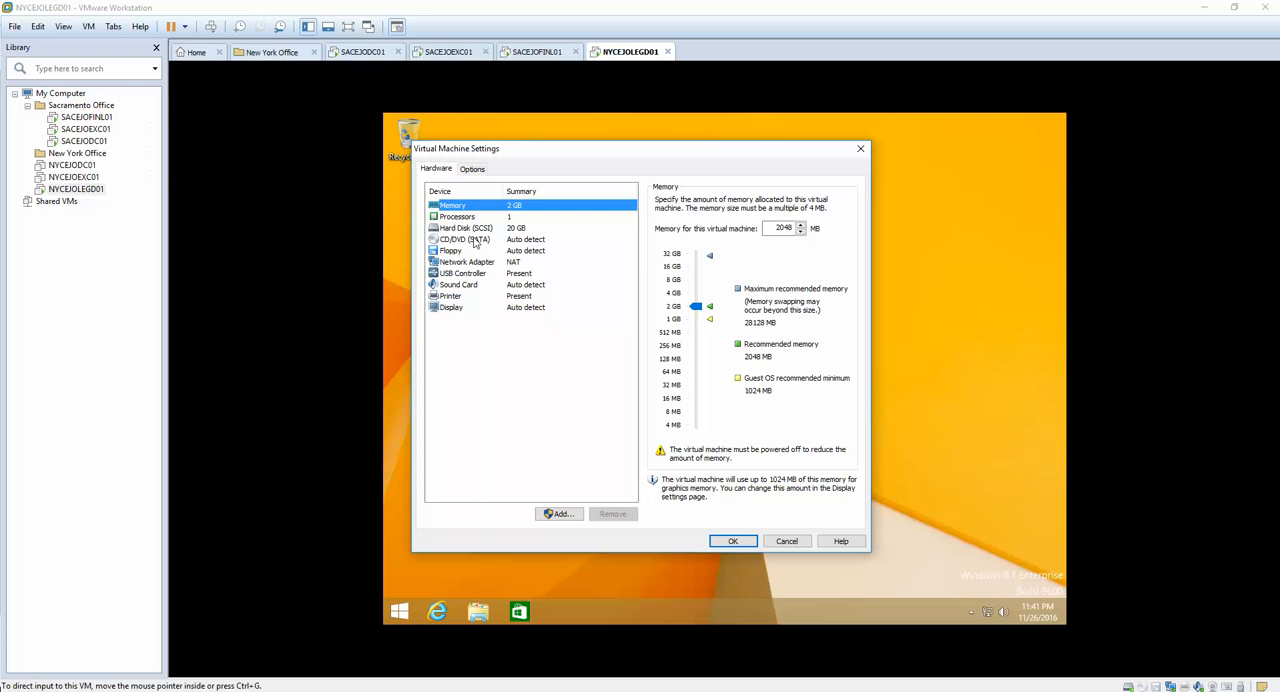
pyautogui.click(466, 262)
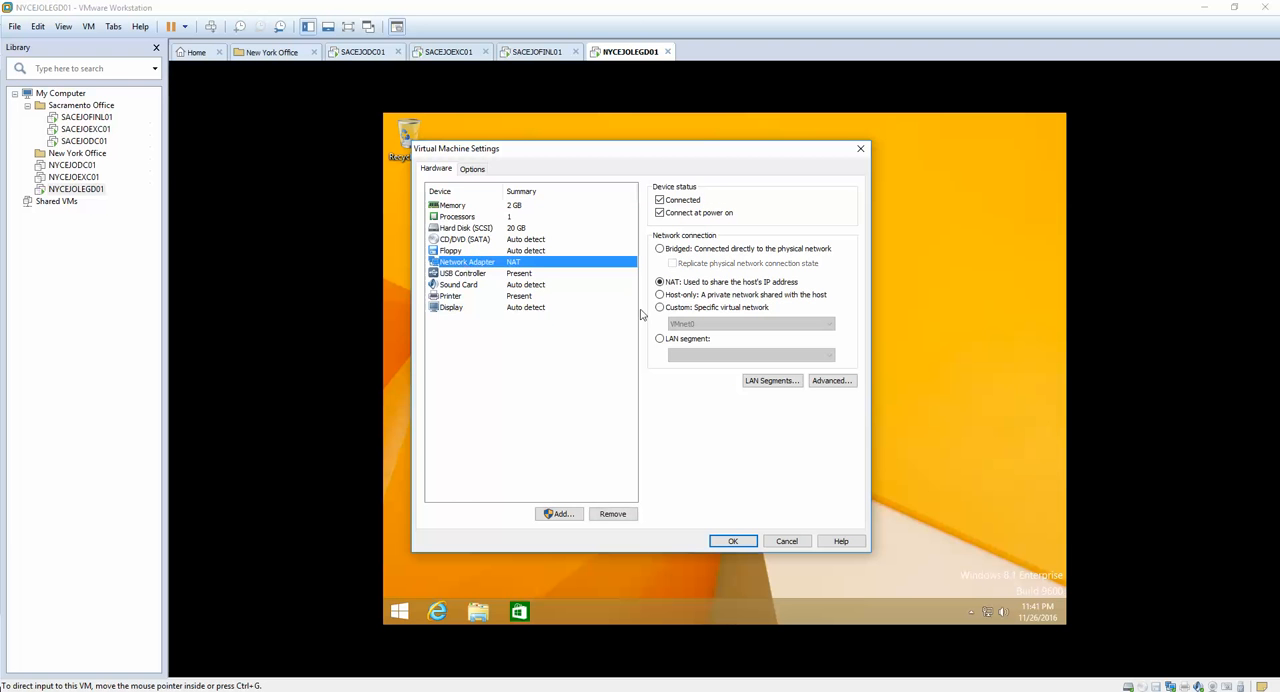
pyautogui.click(660, 294)
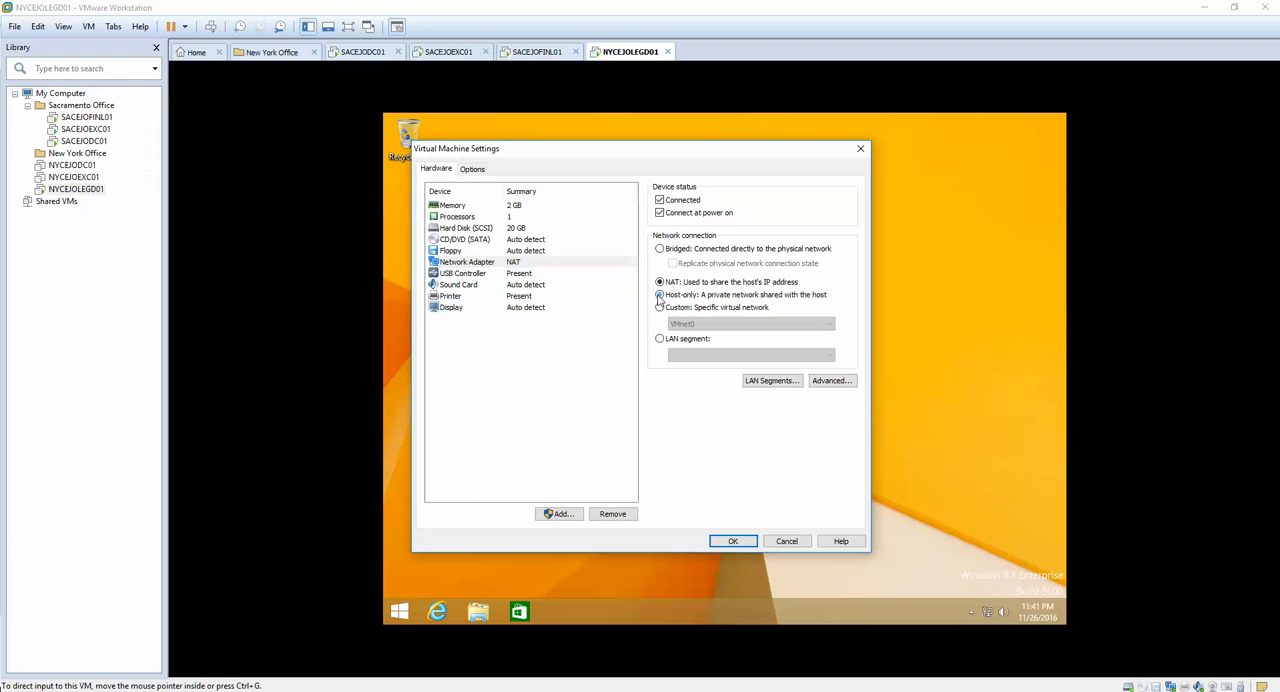
pyautogui.click(733, 541)
# Step: Open the TCP/IPv4 properties of the Ethernet0 adapter inside the NYCEJOLEGD01 guest
pyautogui.rightClick(988, 618)
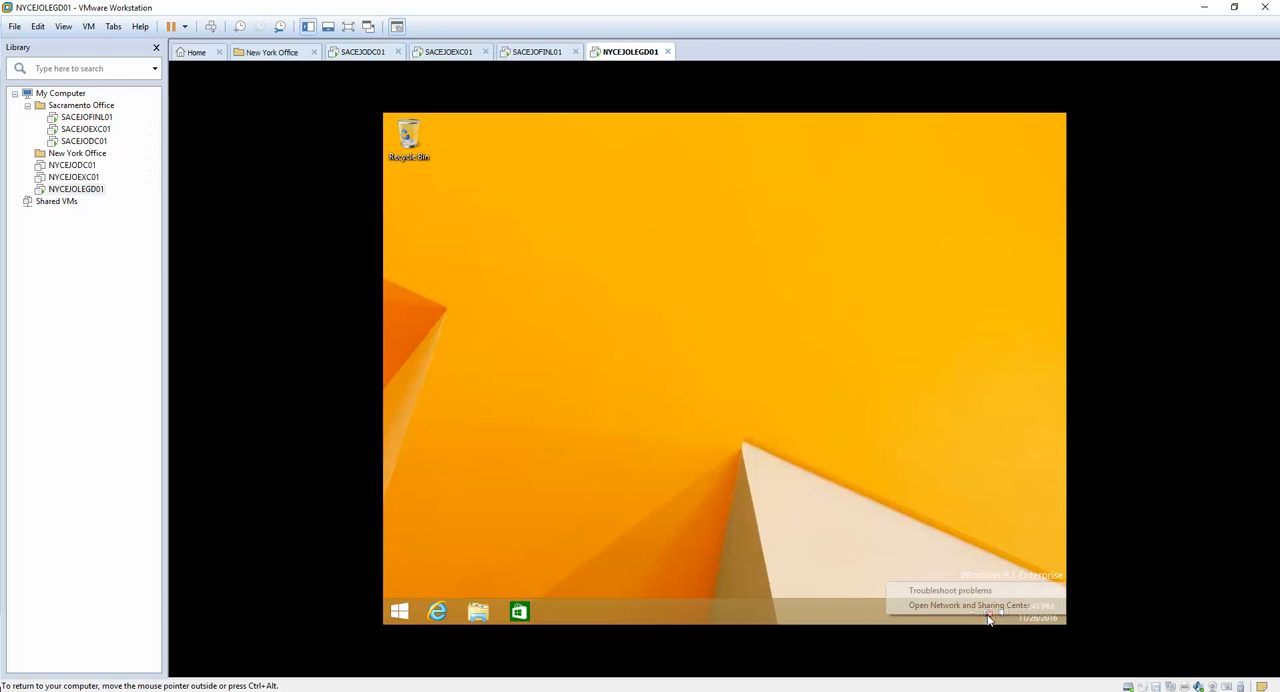
pyautogui.click(986, 606)
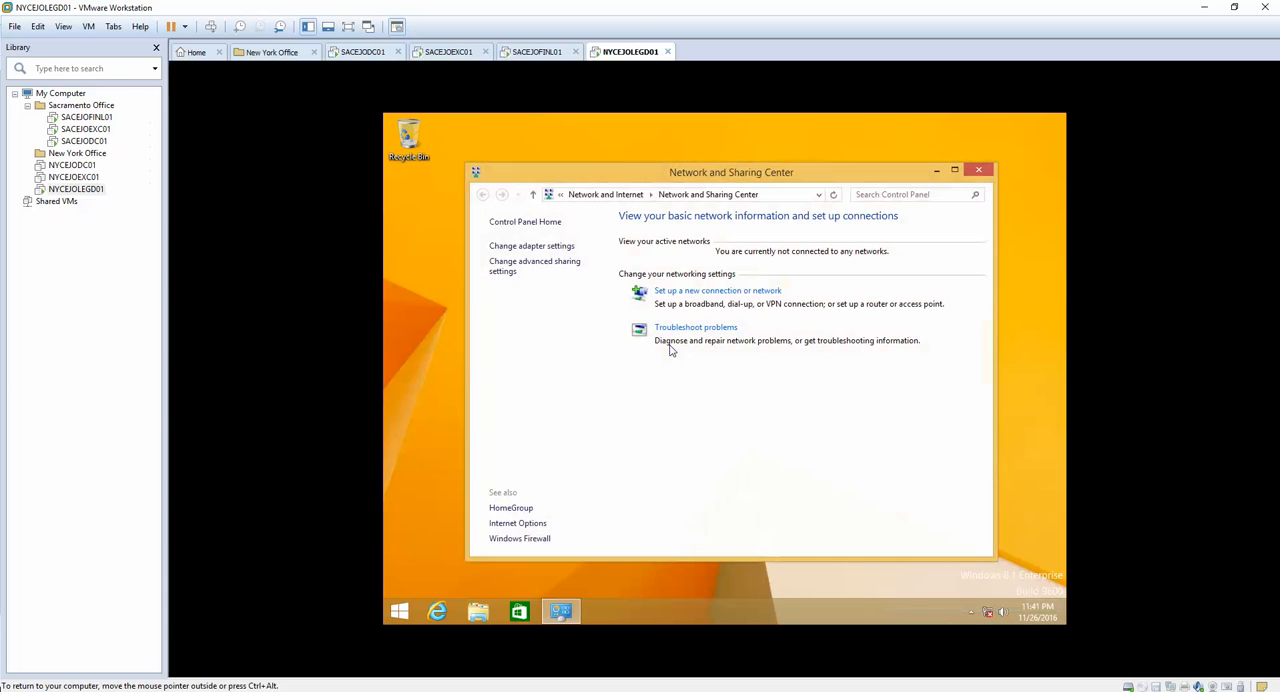
pyautogui.click(540, 246)
pyautogui.rightClick(707, 280)
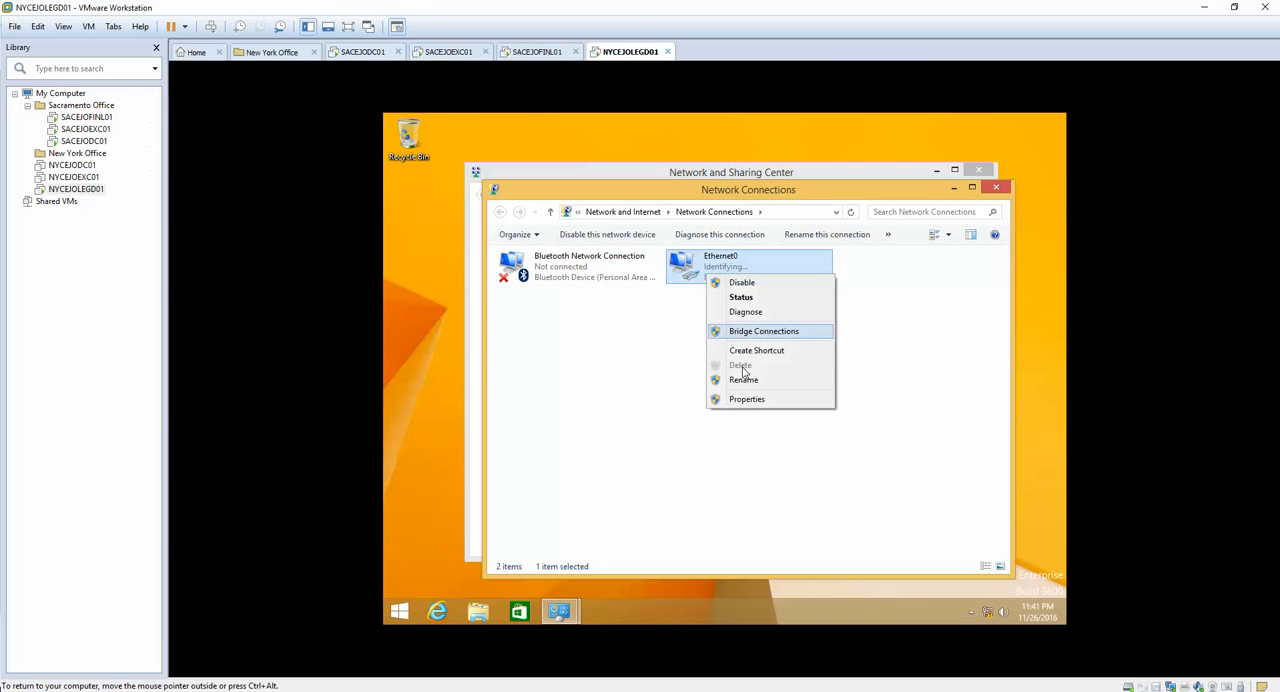
pyautogui.click(743, 397)
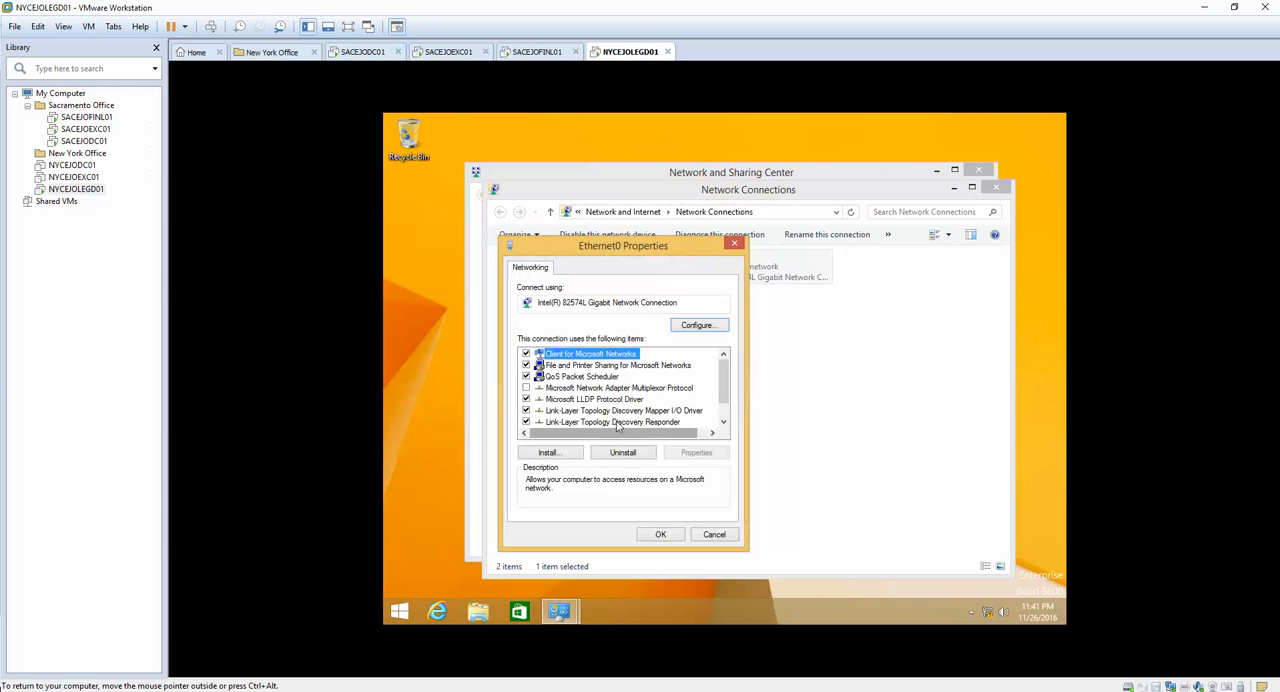
pyautogui.scroll(-2, 724, 420)
pyautogui.doubleClick(643, 421)
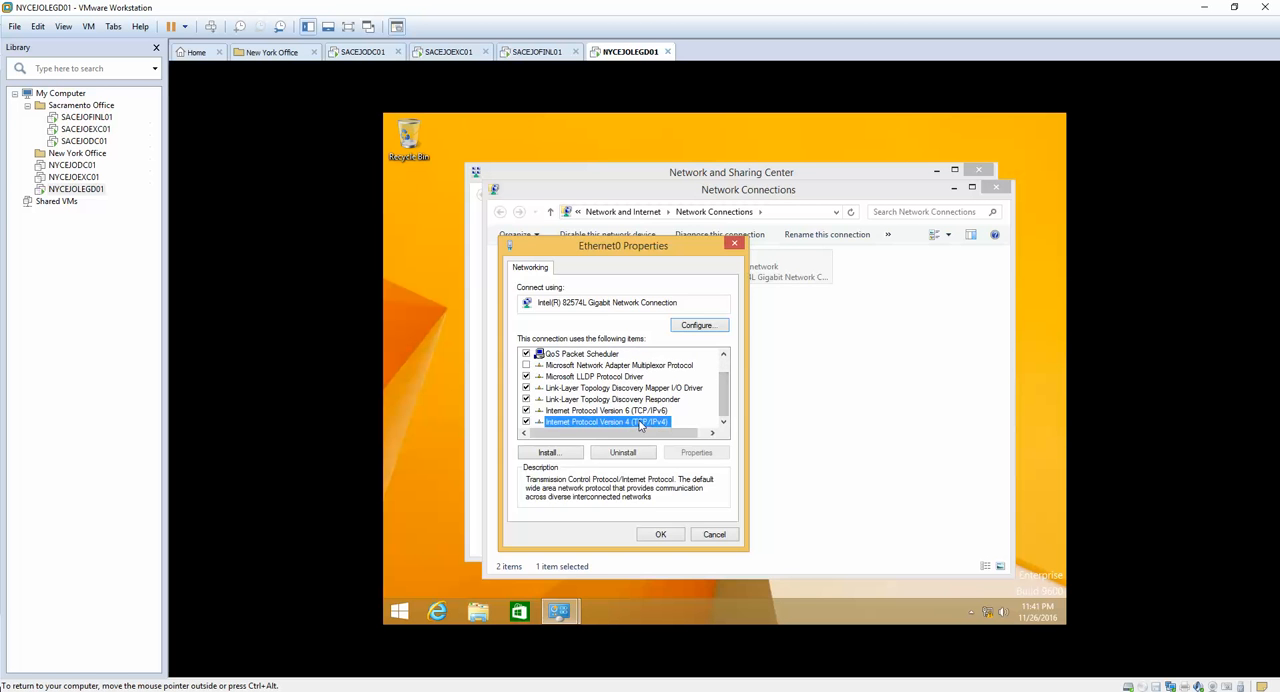
# Step: Enter static IP address 10.10.254.101, subnet mask 255.255.255.0 and preferred DNS server 10.10.254.53 for Ethernet0
pyautogui.click(604, 393)
pyautogui.click(670, 409)
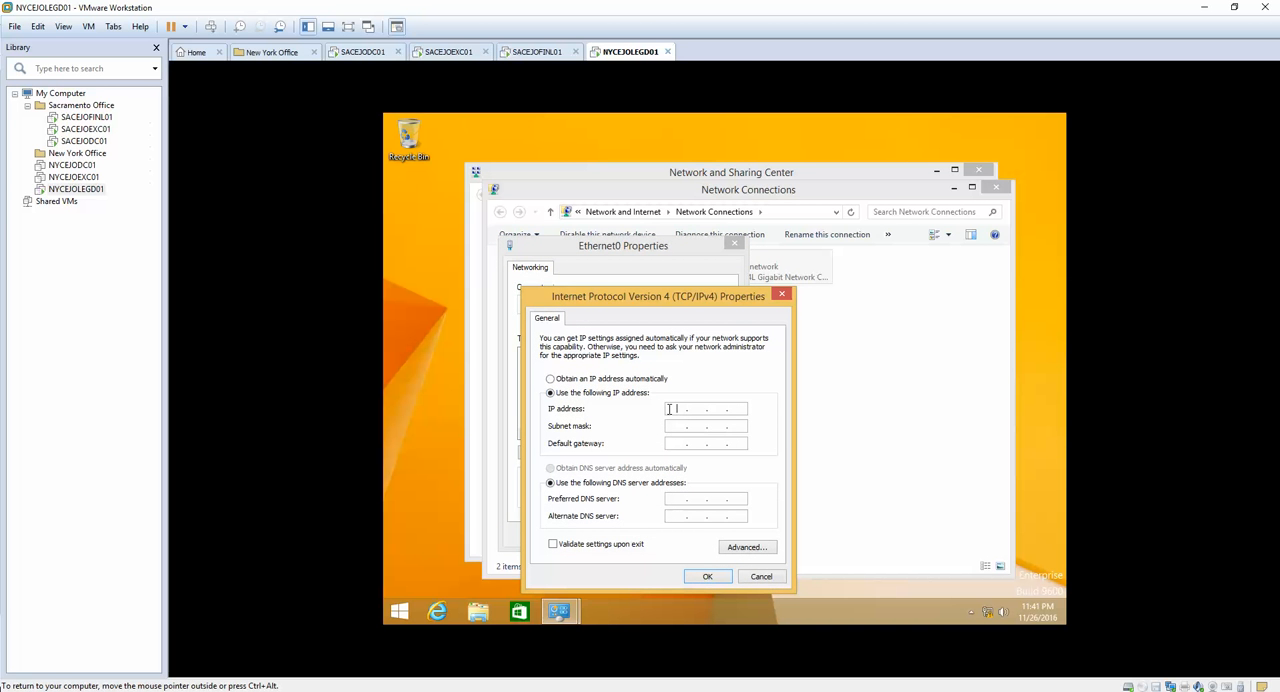
pyautogui.write('10')
pyautogui.press('Tab')
pyautogui.write('255 . 255 . 255')
pyautogui.press('Tab')
pyautogui.press('Tab')
pyautogui.press('Tab')
pyautogui.write('354')
pyautogui.press('Return')
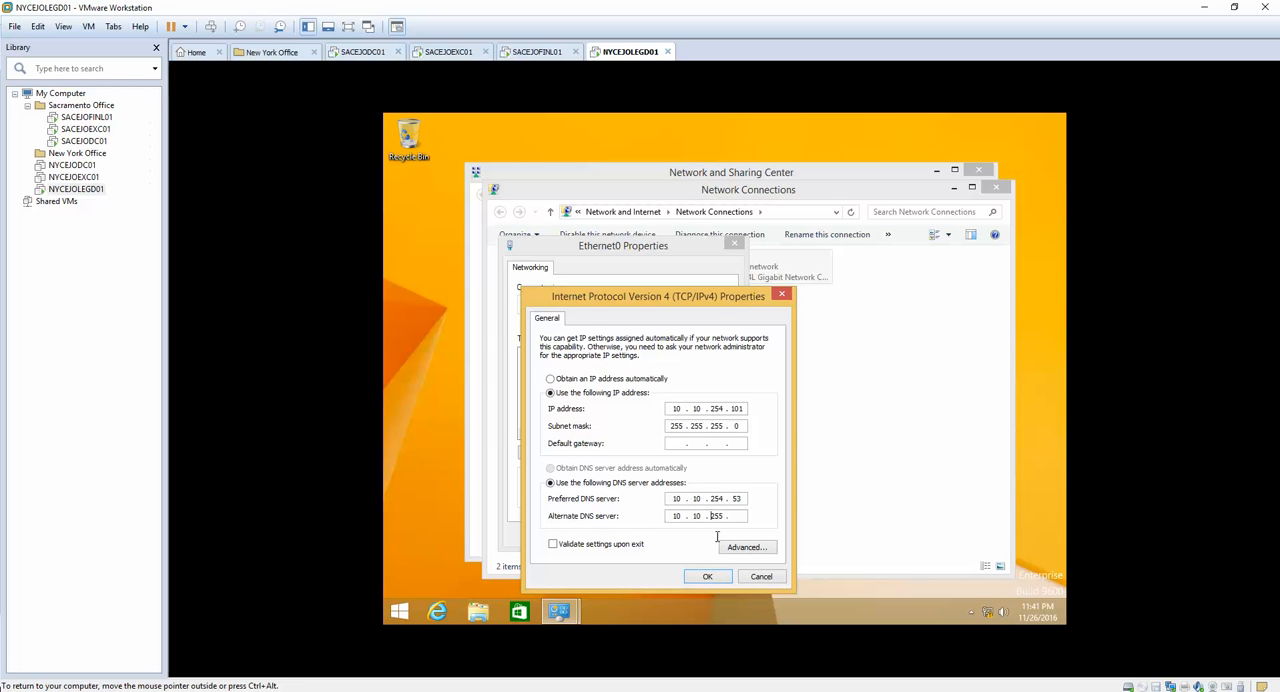
# Step: Correct the alternate DNS server address, apply the Ethernet0 settings, and close the network windows
pyautogui.doubleClick(716, 516)
pyautogui.write('25')
pyautogui.click(709, 576)
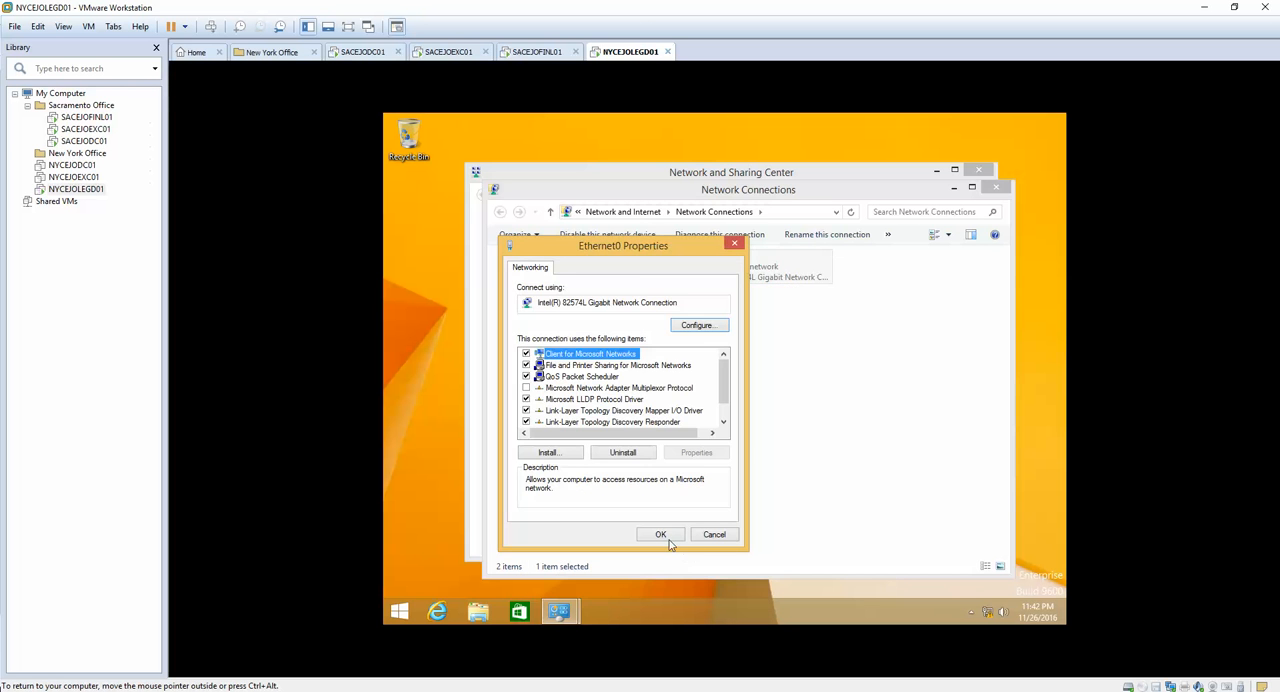
pyautogui.click(676, 522)
pyautogui.click(996, 187)
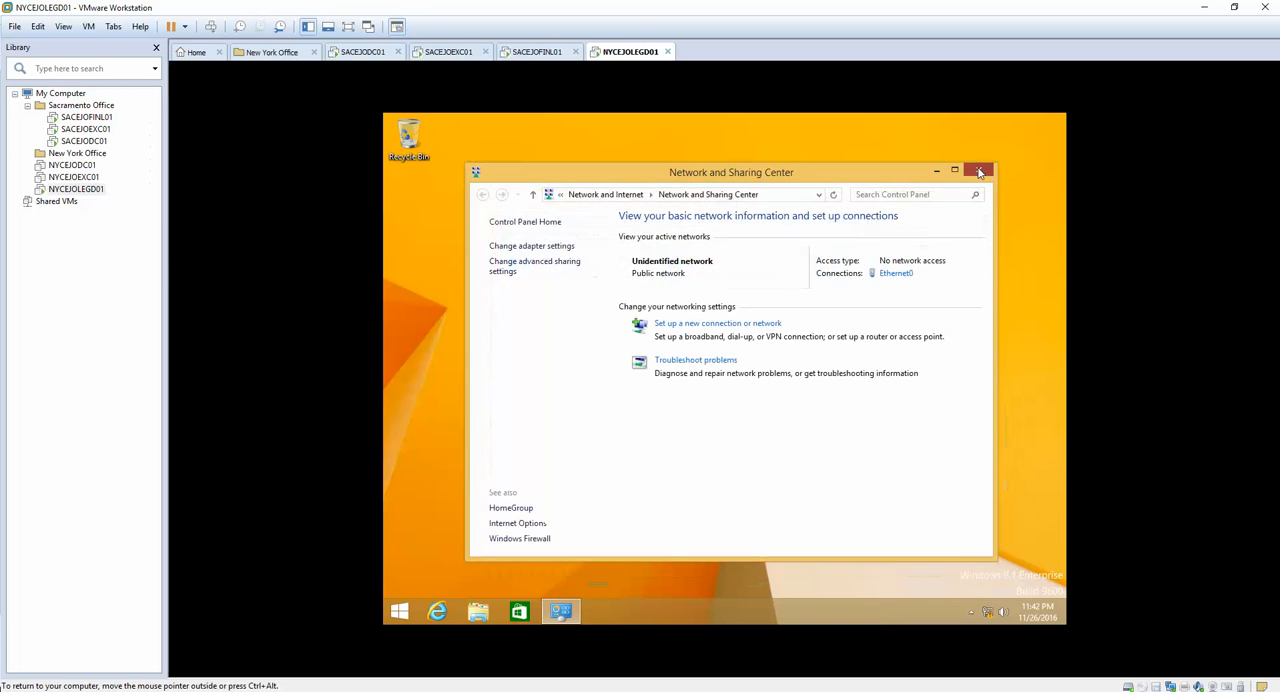
pyautogui.click(978, 170)
# Step: Run nslookup in a Command Prompt to check which DNS server the guest uses
pyautogui.press('super')
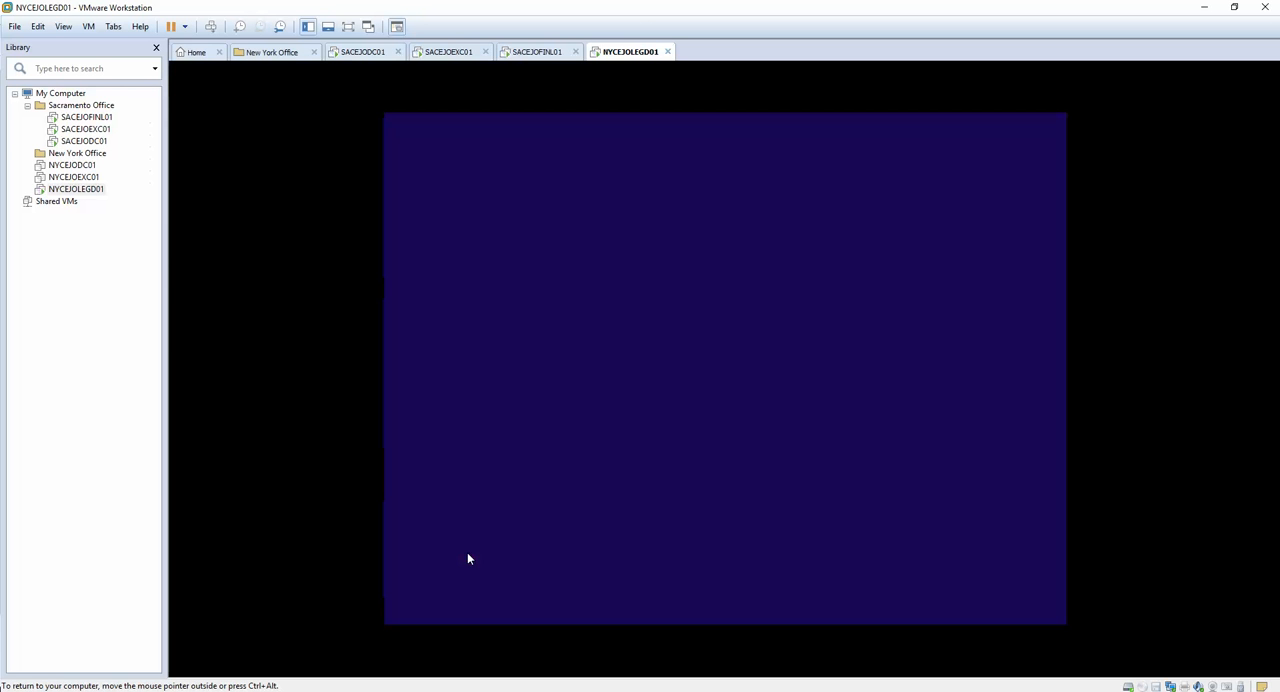
pyautogui.write('cmd')
pyautogui.press('Return')
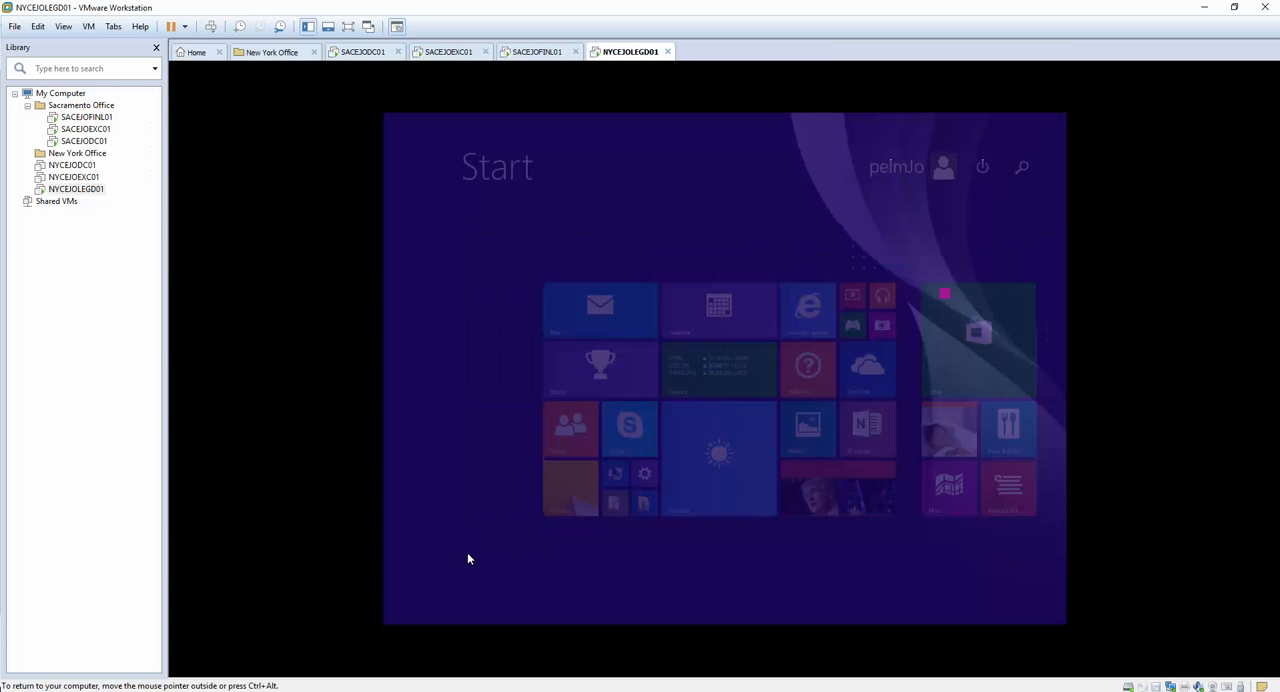
pyautogui.write('nsl')
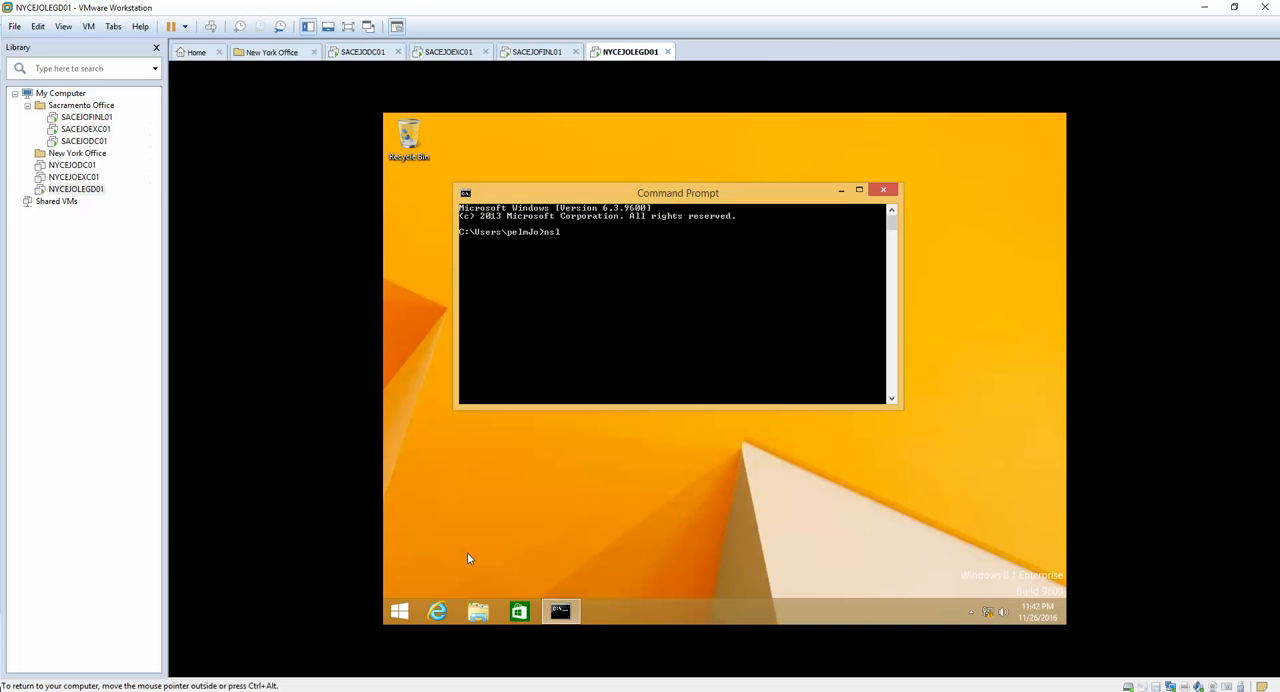
pyautogui.write('ookup')
pyautogui.press('Return')
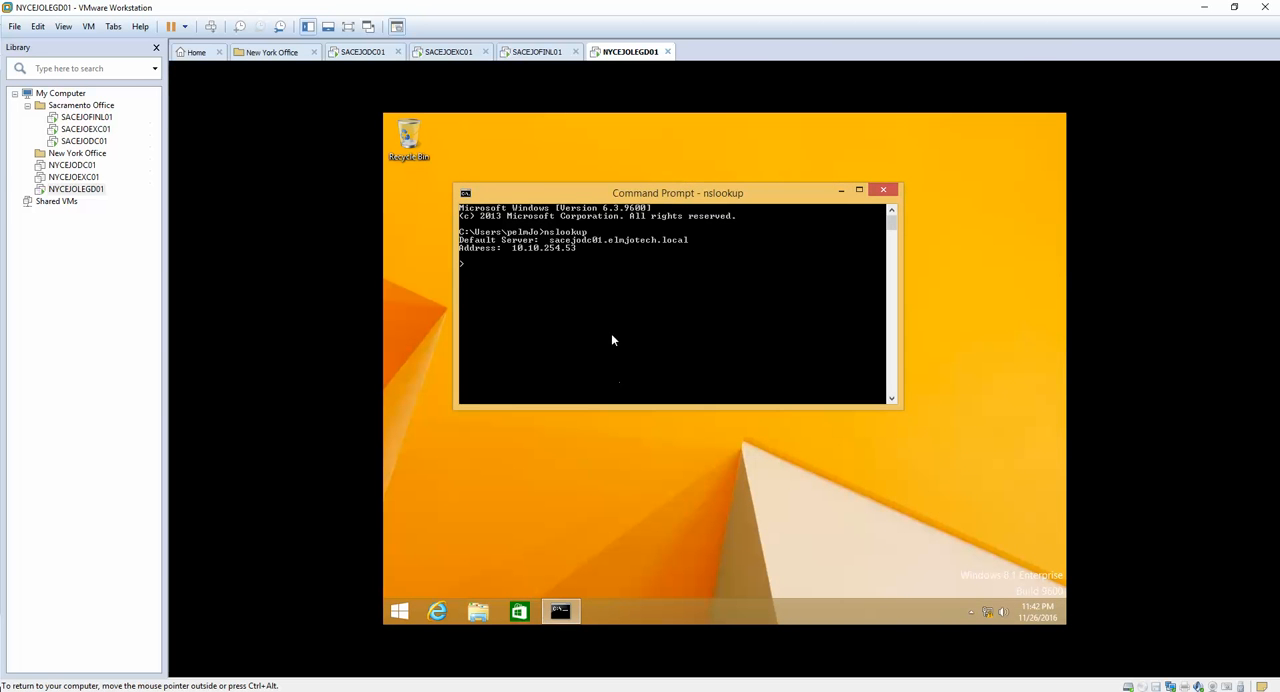
# Step: Open the guest's computer name and domain change settings from the properties of This PC
pyautogui.click(399, 611)
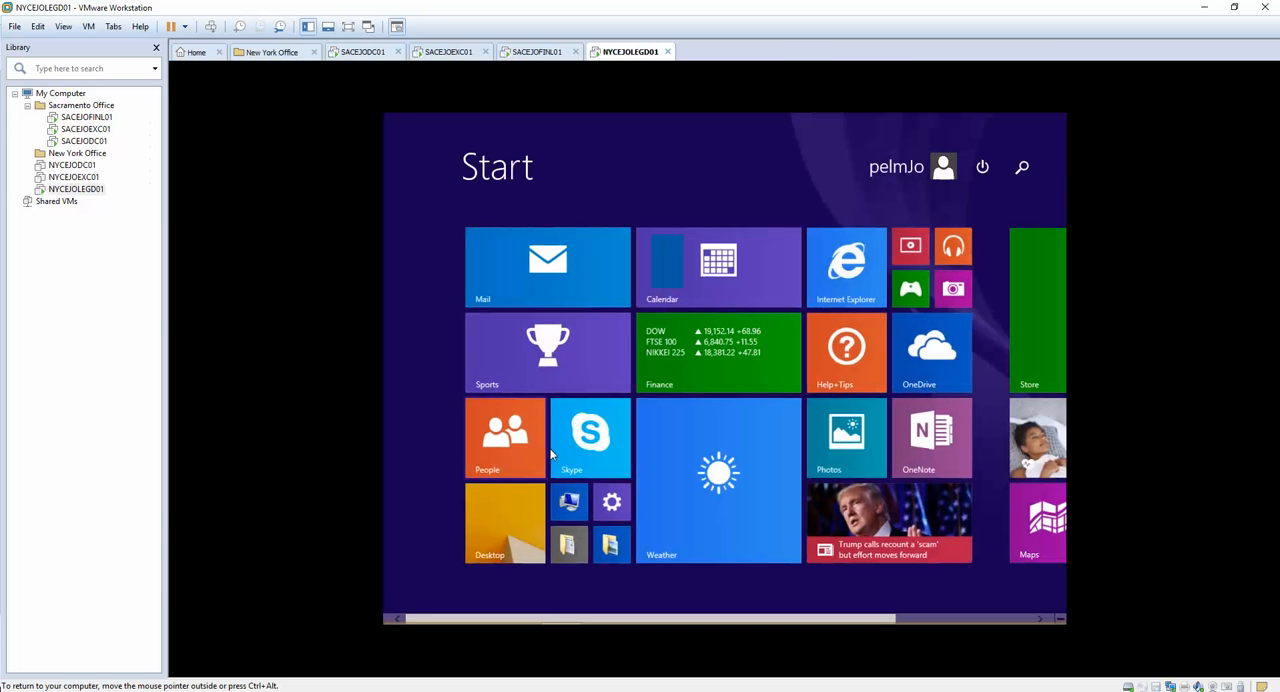
pyautogui.write('this')
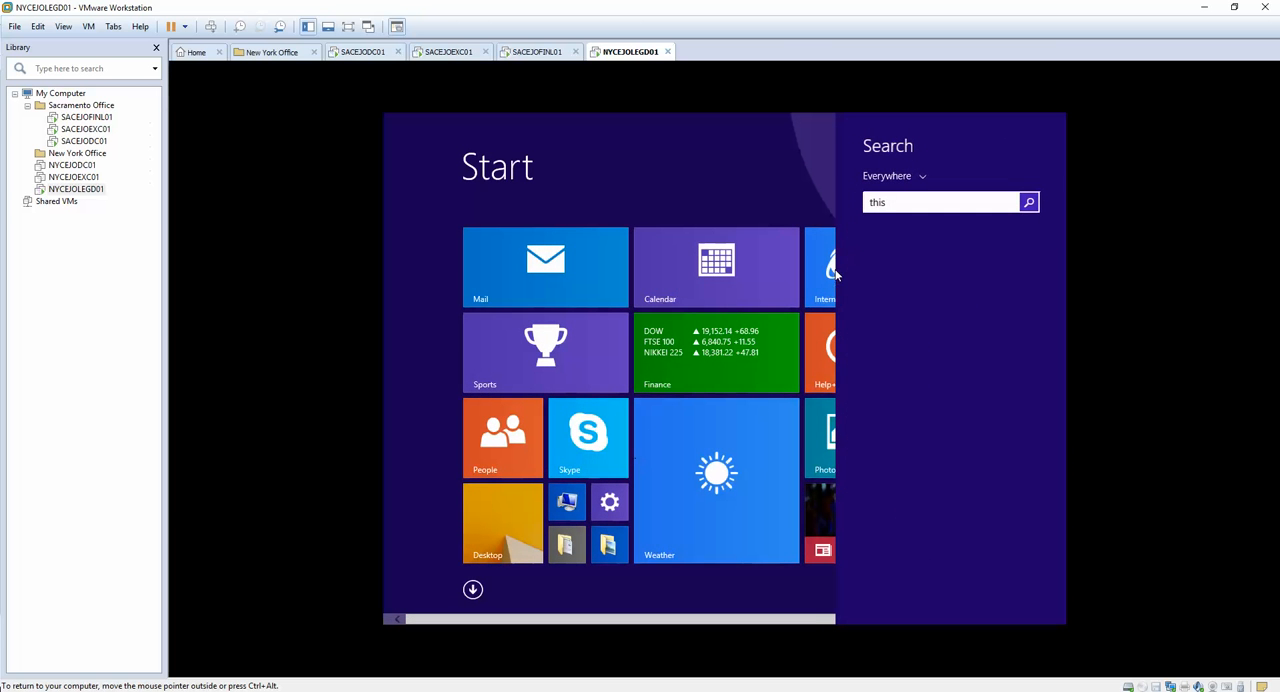
pyautogui.write(' PC')
pyautogui.rightClick(891, 244)
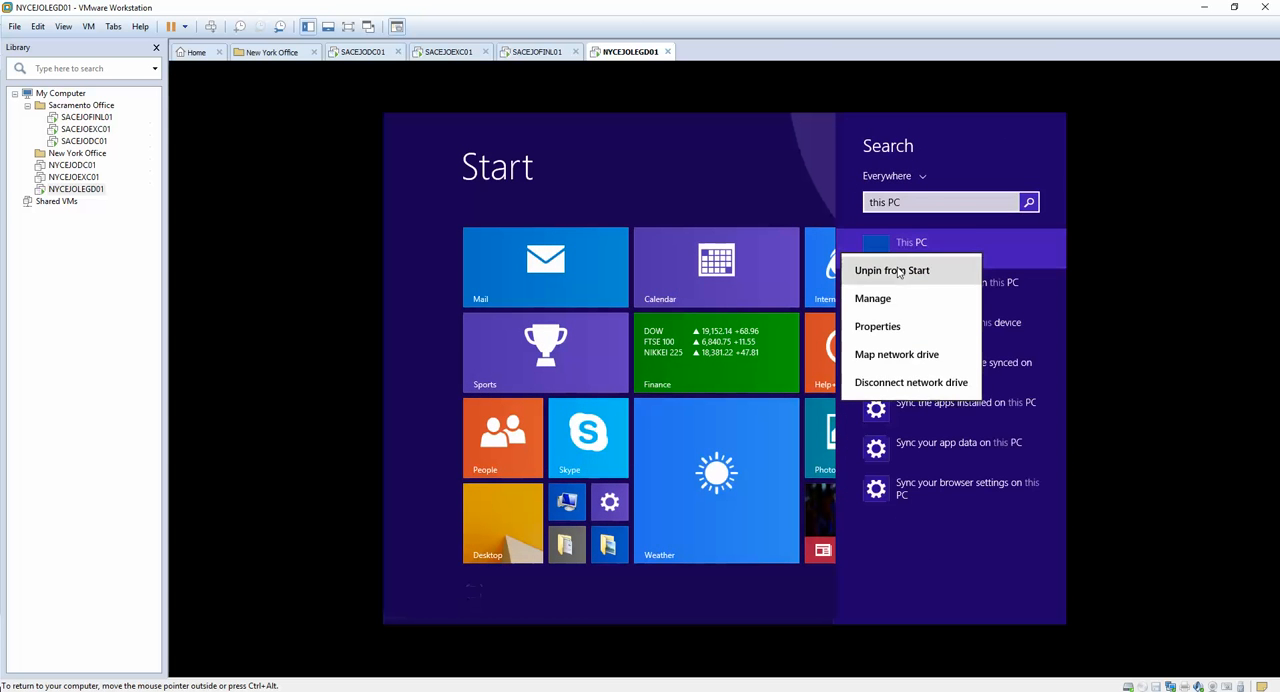
pyautogui.click(879, 327)
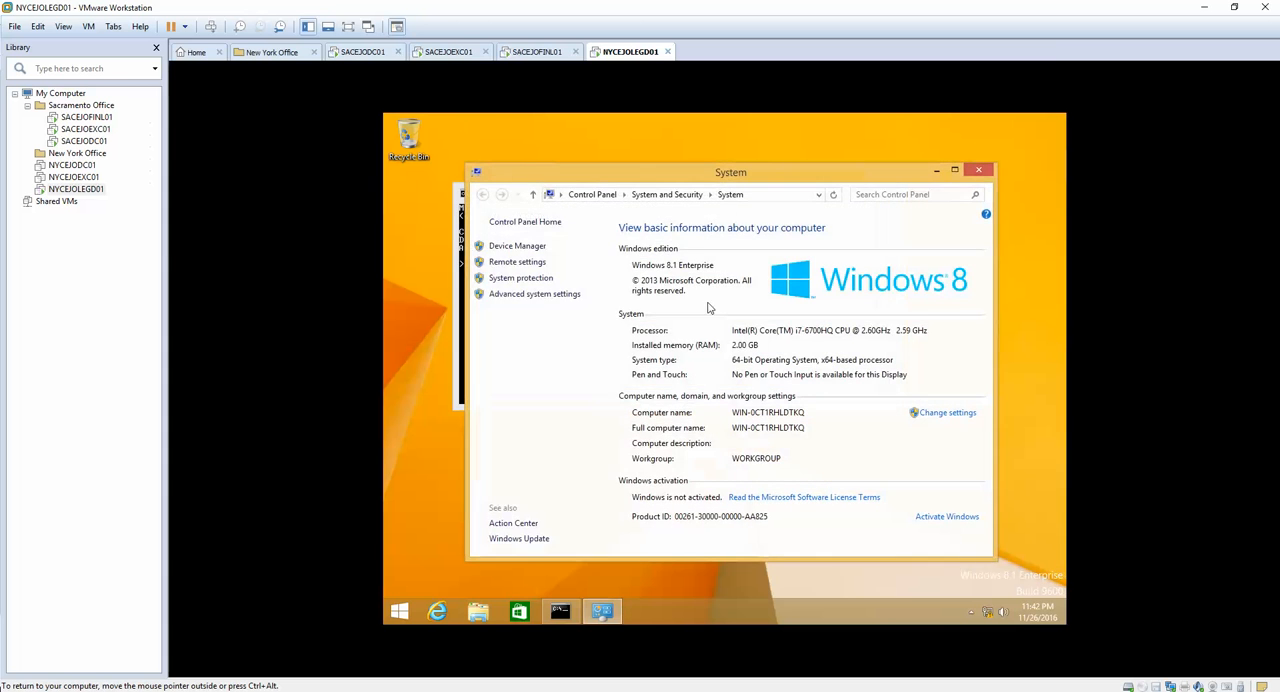
pyautogui.click(533, 298)
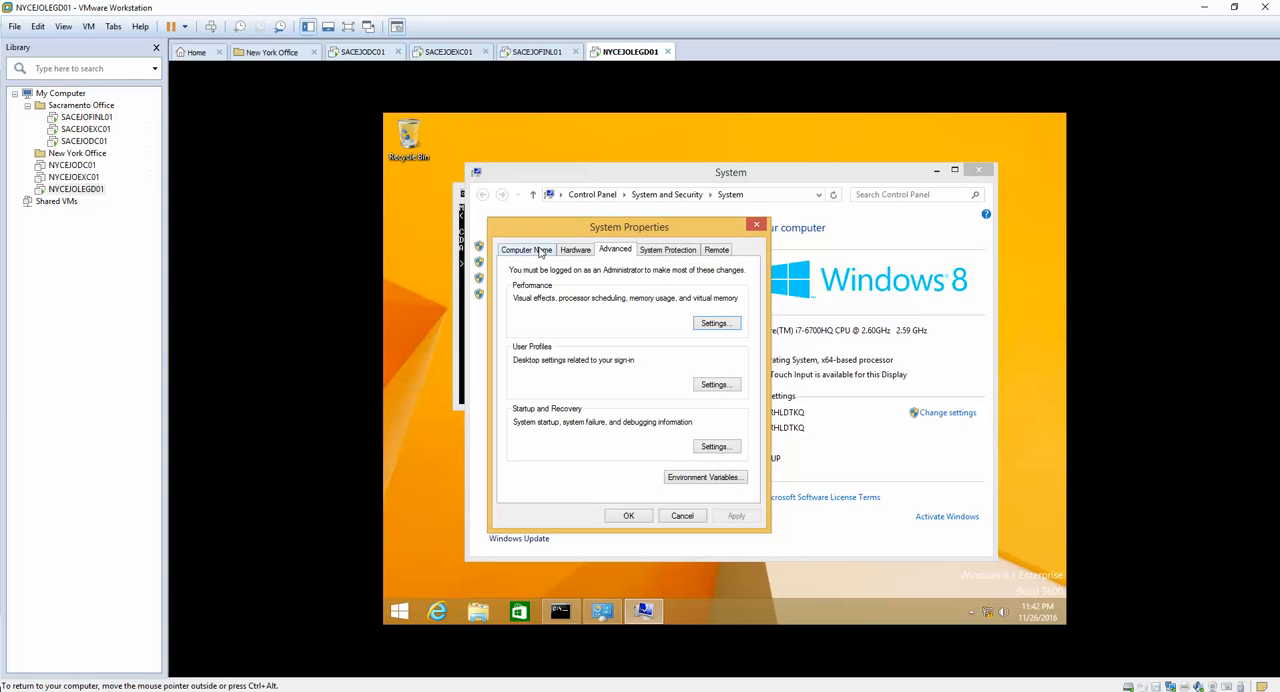
pyautogui.click(526, 249)
pyautogui.click(712, 414)
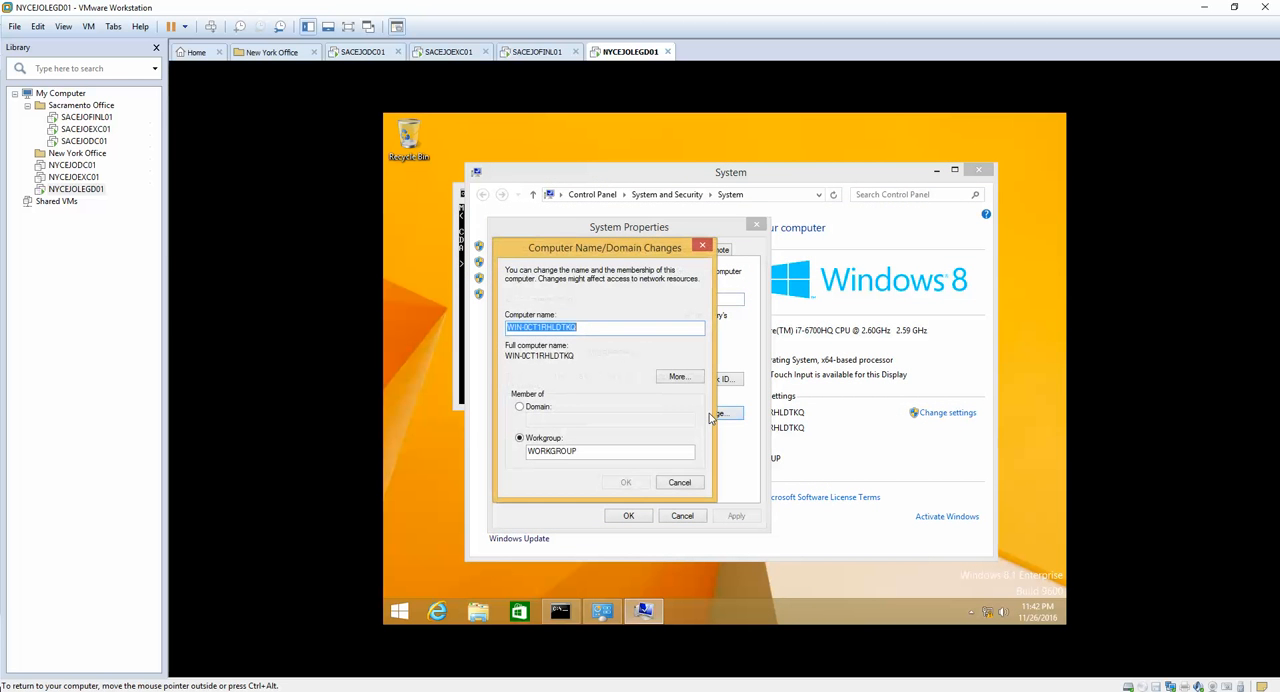
# Step: Set the guest's computer name to NYCEJOLEGD01 and submit the name change
pyautogui.write('NT')
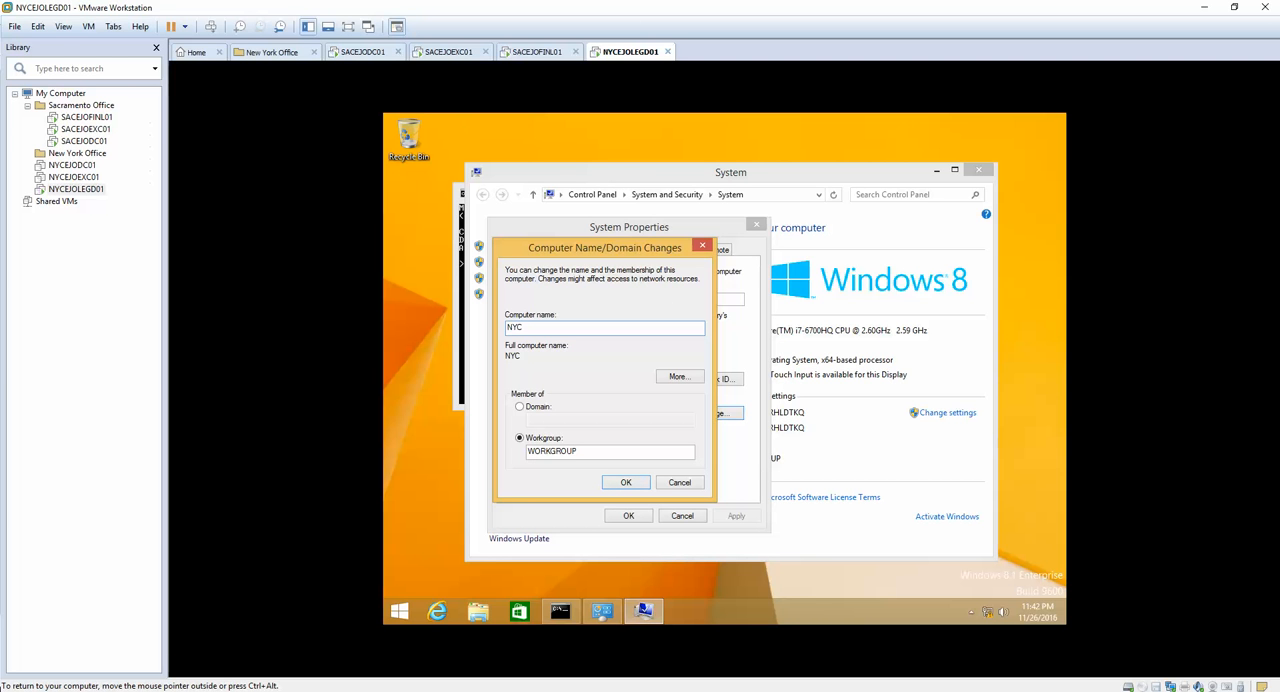
pyautogui.write('CEJOL')
pyautogui.write('EGD01')
pyautogui.click(625, 486)
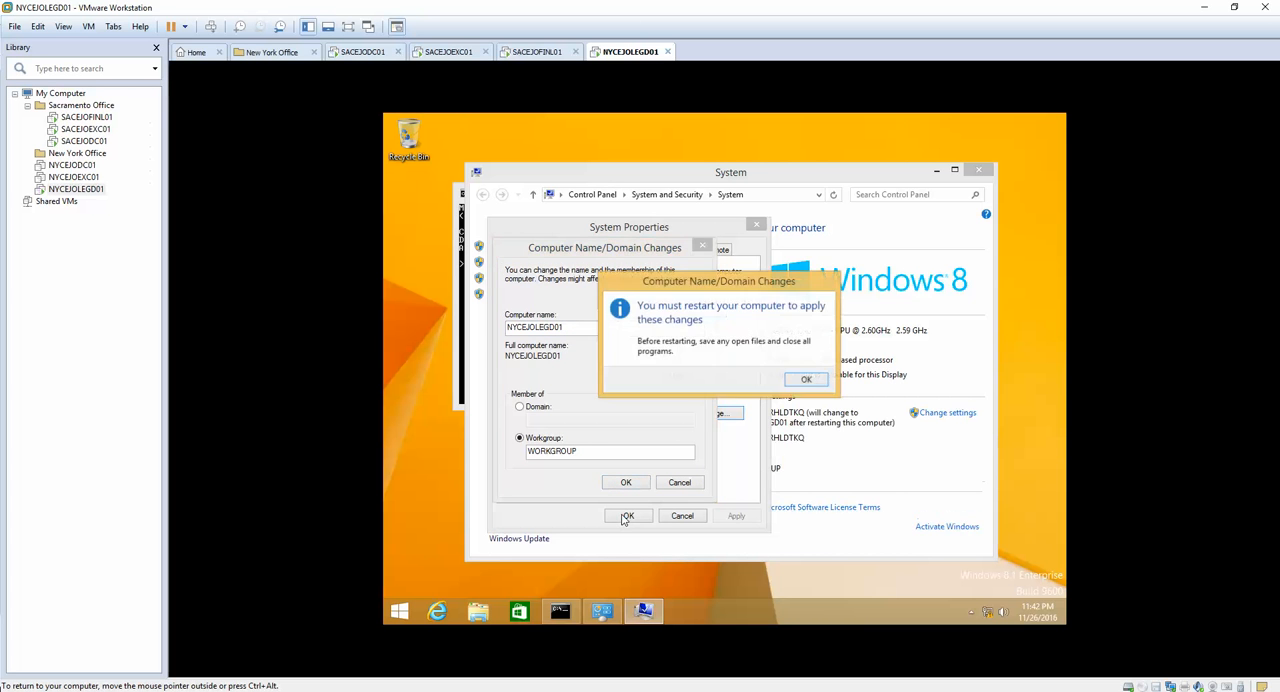
# Step: Acknowledge the restart notice, close System Properties, and restart the guest to apply its new computer name
pyautogui.click(816, 388)
pyautogui.click(620, 518)
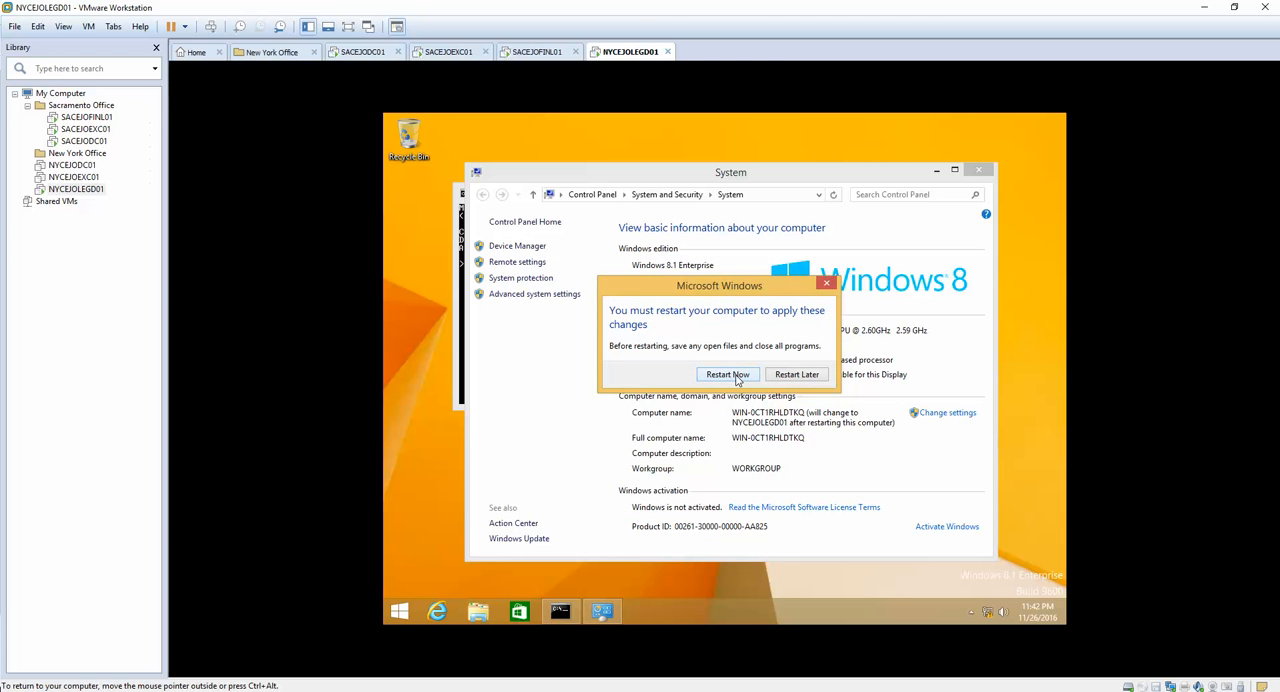
pyautogui.click(737, 376)
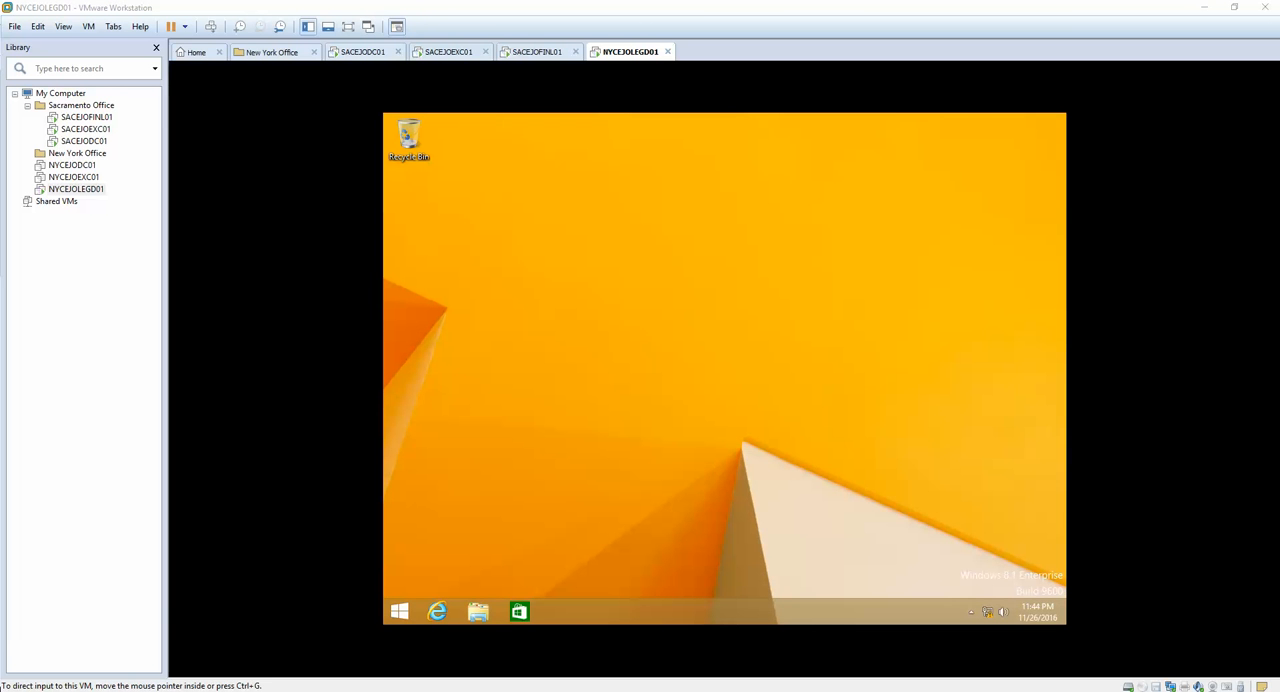
# Step: Reopen the computer name and domain change settings in the restarted guest through the This PC properties
pyautogui.click(400, 613)
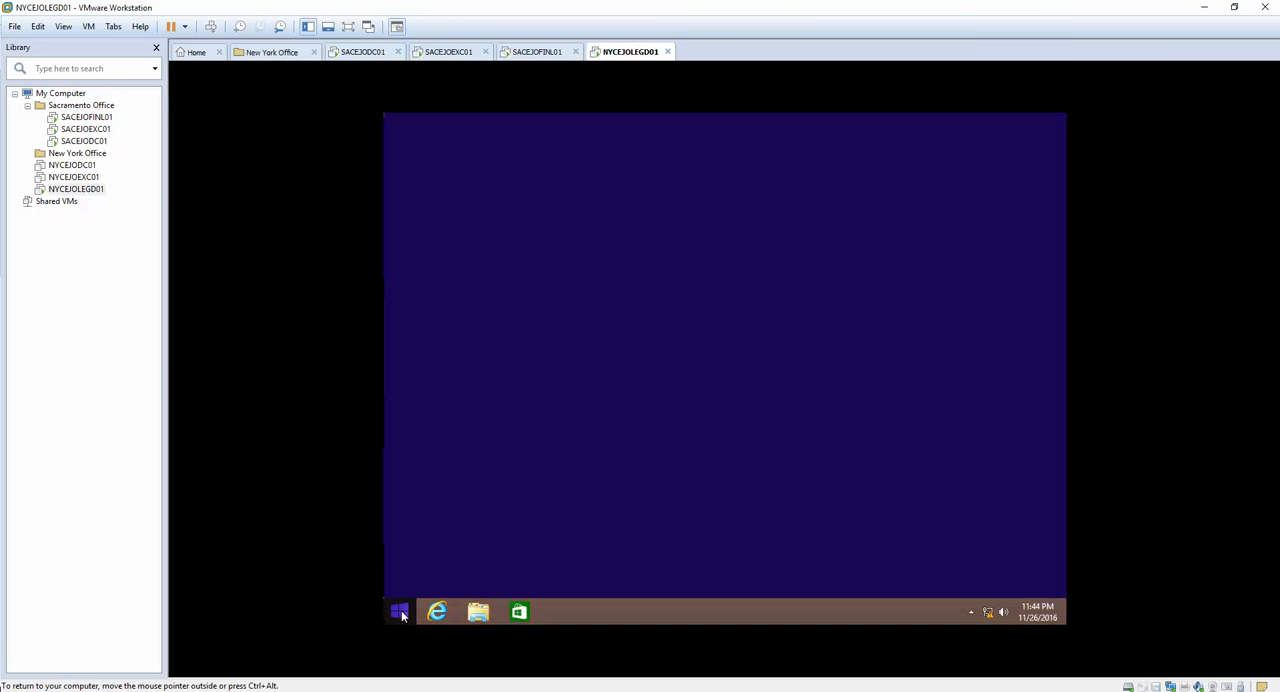
pyautogui.write('this PC')
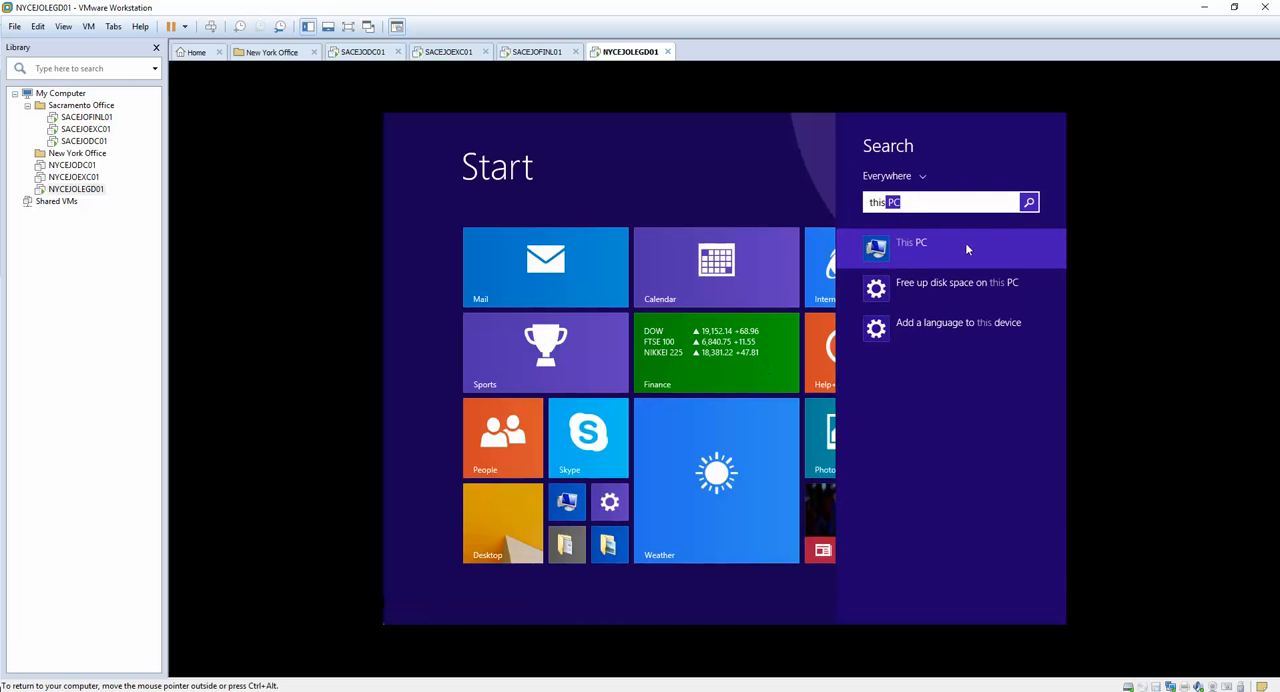
pyautogui.rightClick(915, 251)
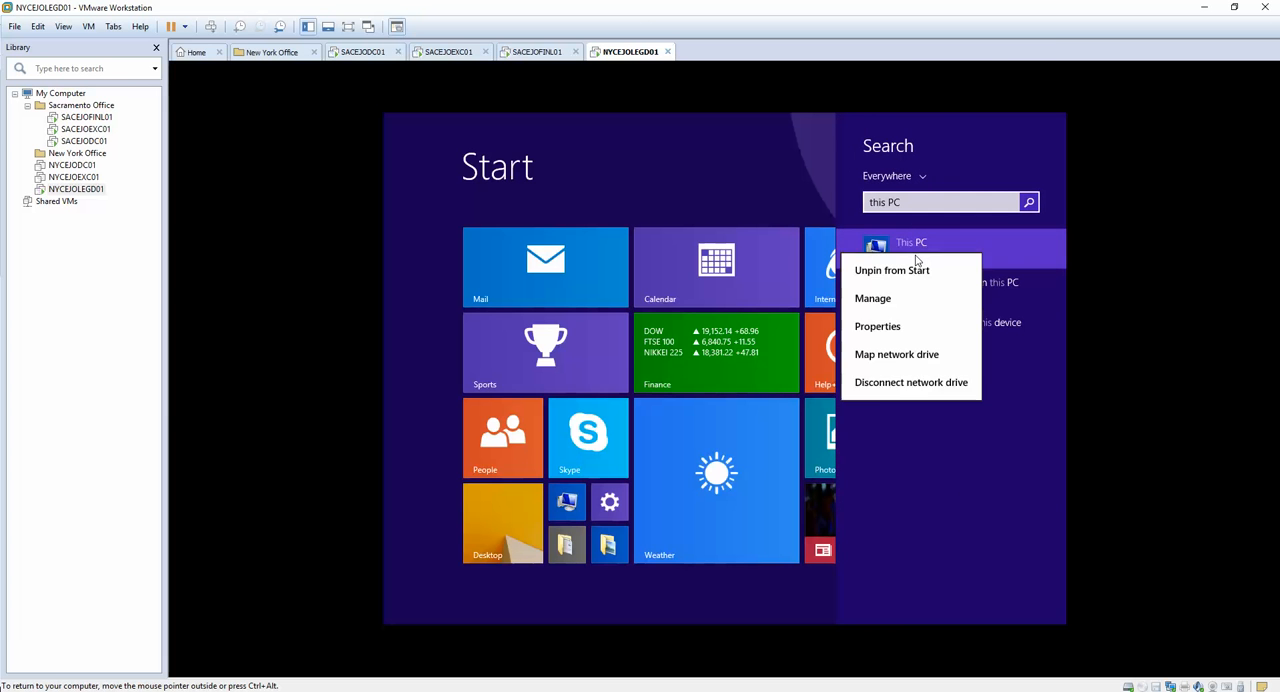
pyautogui.click(872, 327)
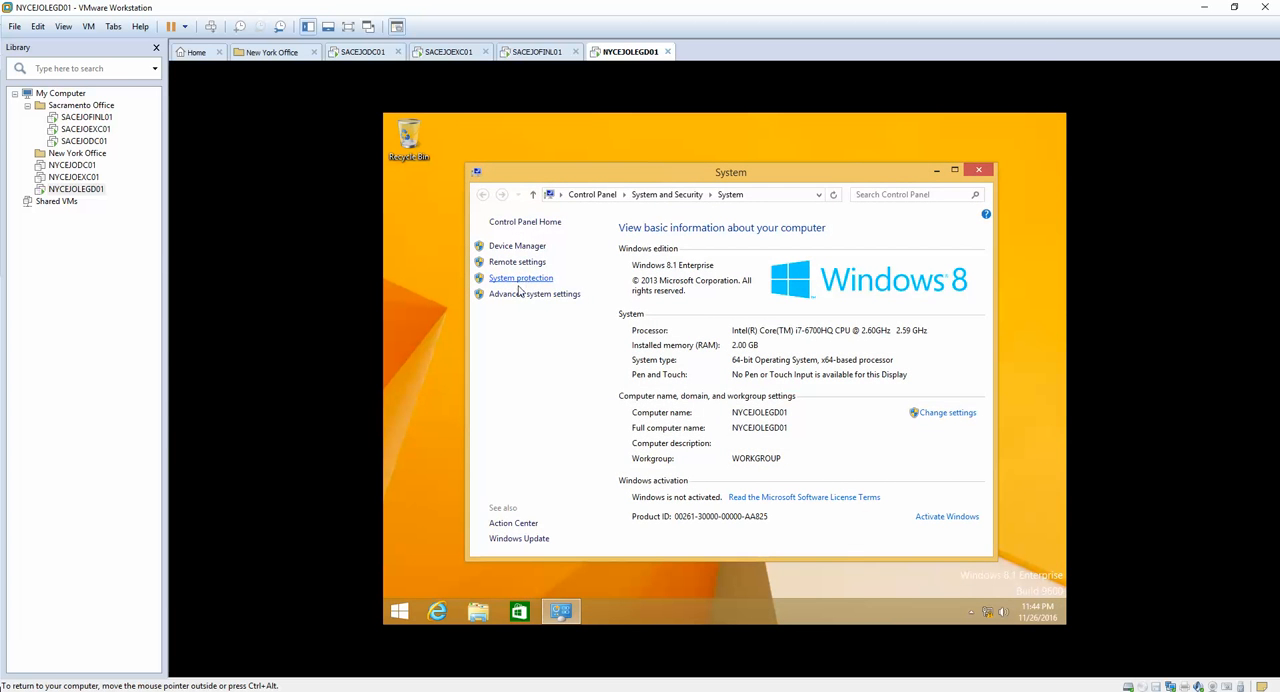
pyautogui.click(520, 293)
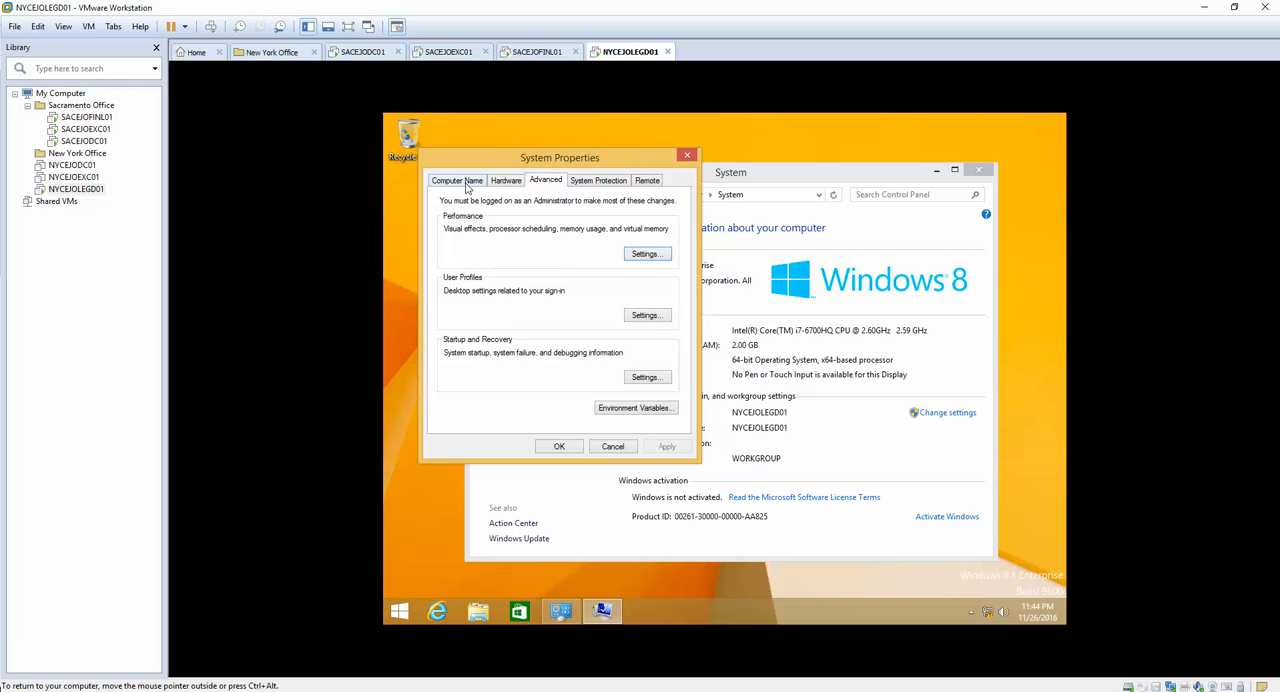
pyautogui.click(460, 181)
pyautogui.click(643, 344)
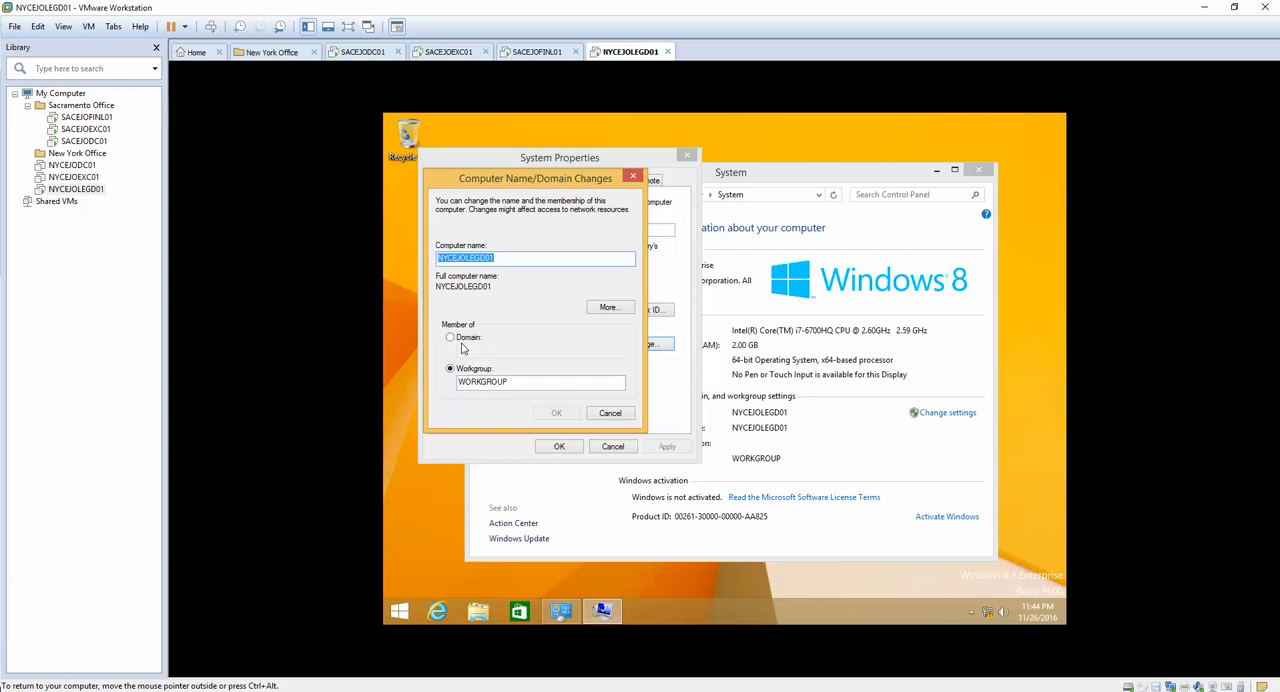
# Step: Make the computer a member of the domain elmjotech.local instead of a workgroup and submit the change
pyautogui.click(465, 338)
pyautogui.write('elm')
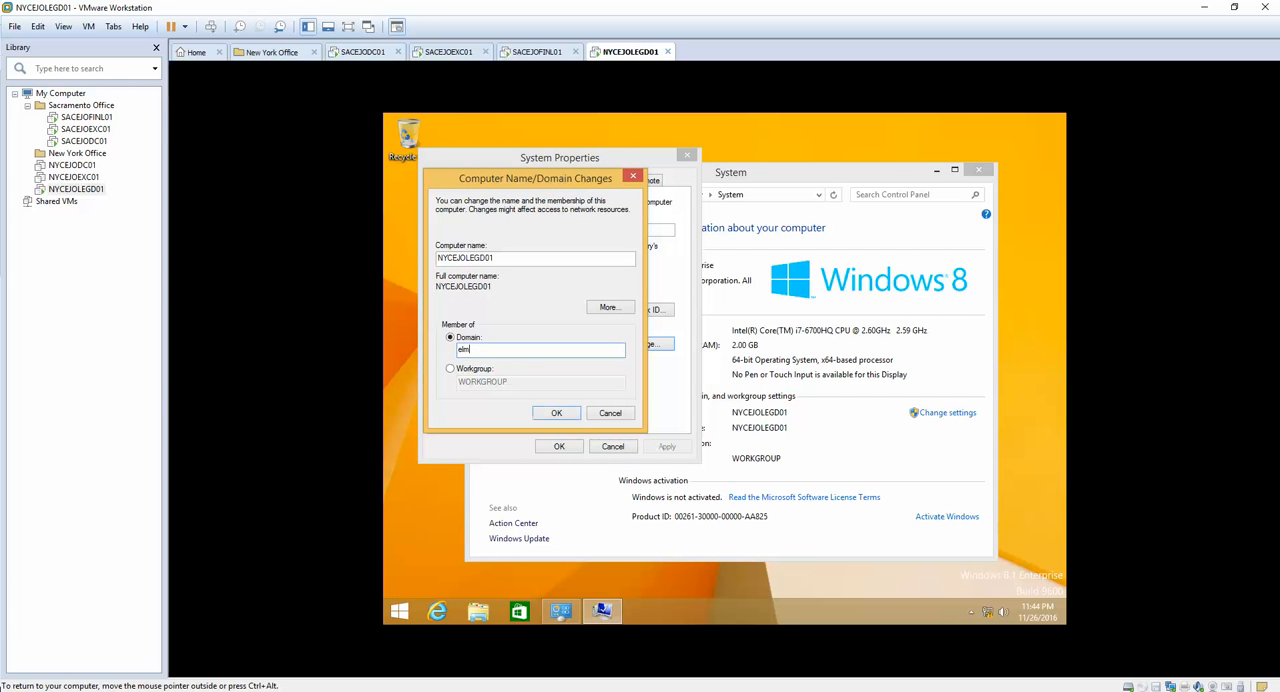
pyautogui.write('jotech.local')
pyautogui.press('Return')
# Step: Authorize the domain join with the administrator account and its password
pyautogui.write('admini')
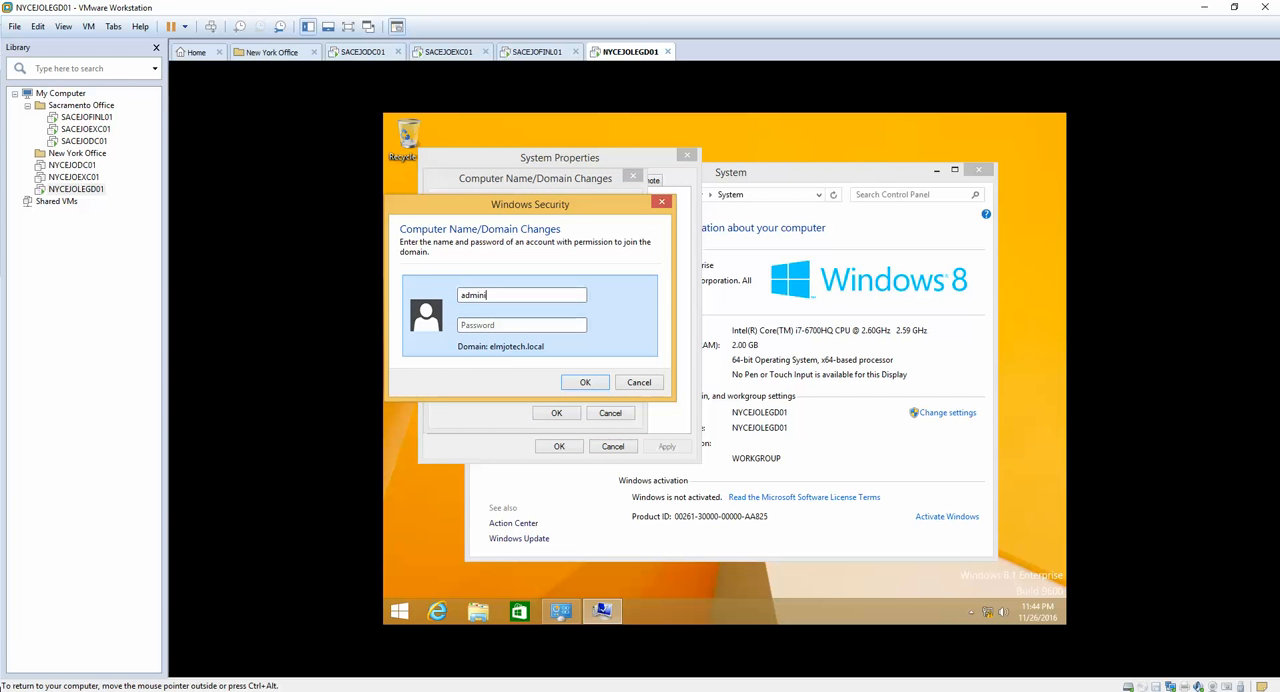
pyautogui.write('strator')
pyautogui.press('Tab')
pyautogui.write('*******')
pyautogui.press('Return')
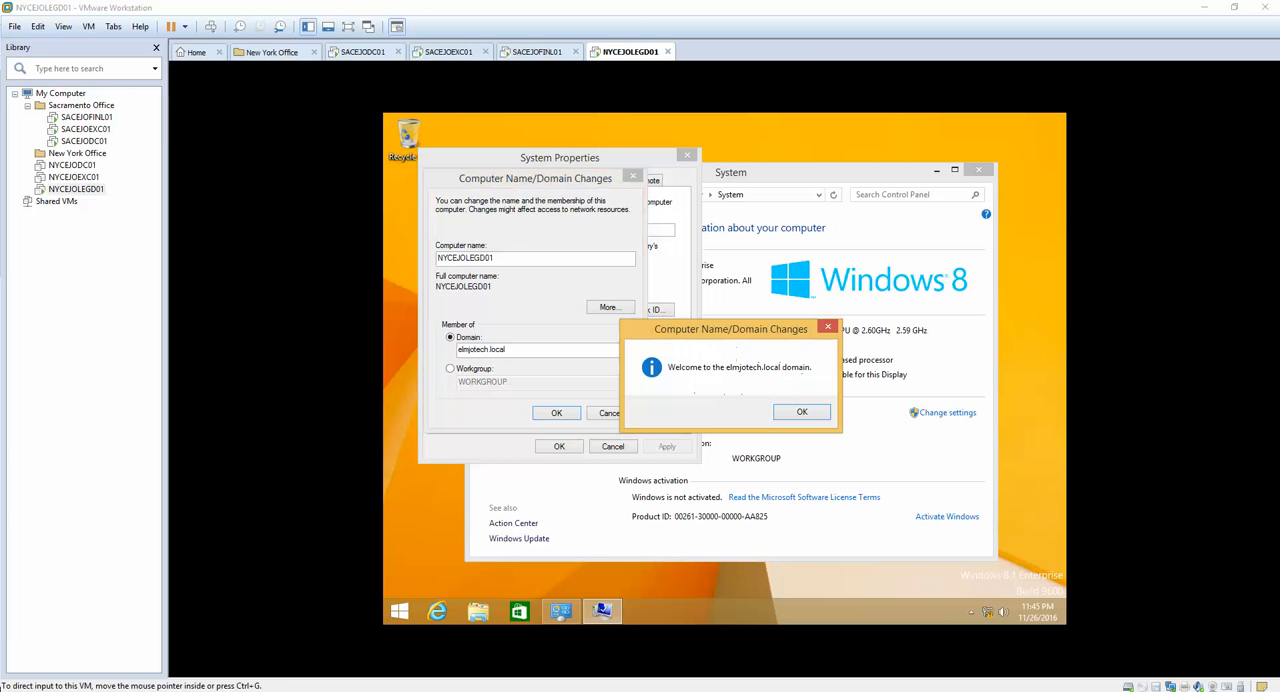
# Step: Acknowledge the domain join messages, close System Properties, and restart the guest to apply the domain membership
pyautogui.click(802, 413)
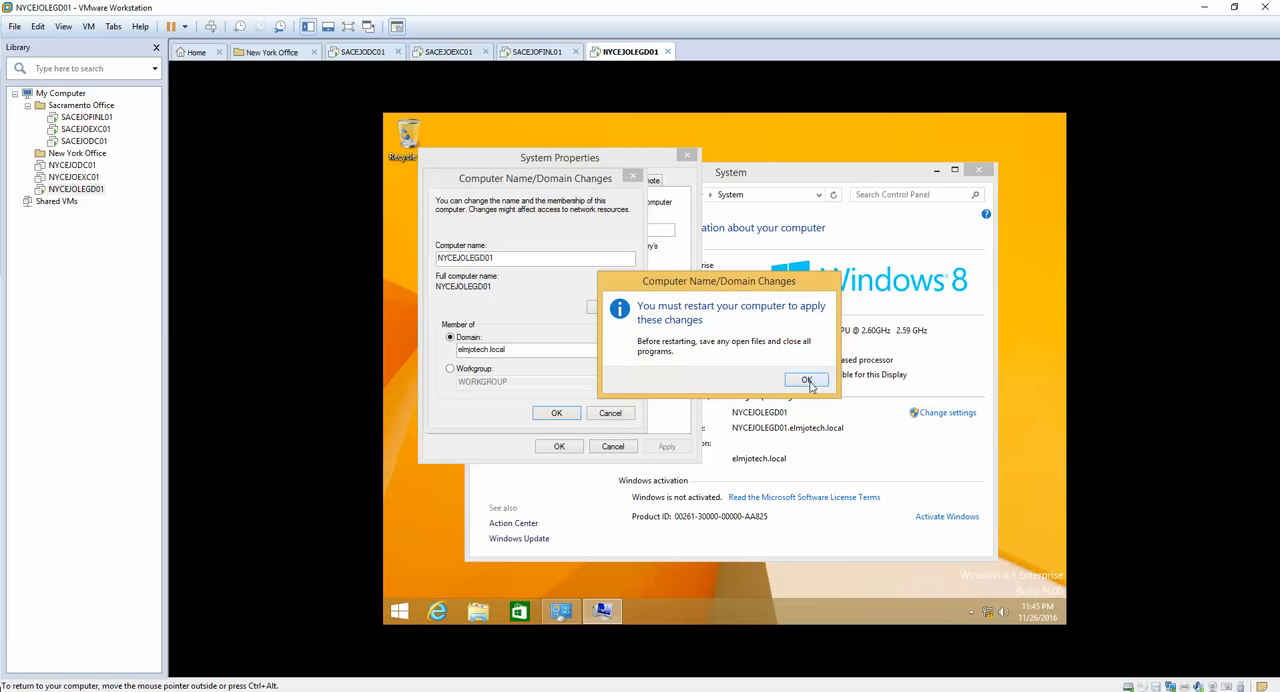
pyautogui.click(812, 382)
pyautogui.click(553, 447)
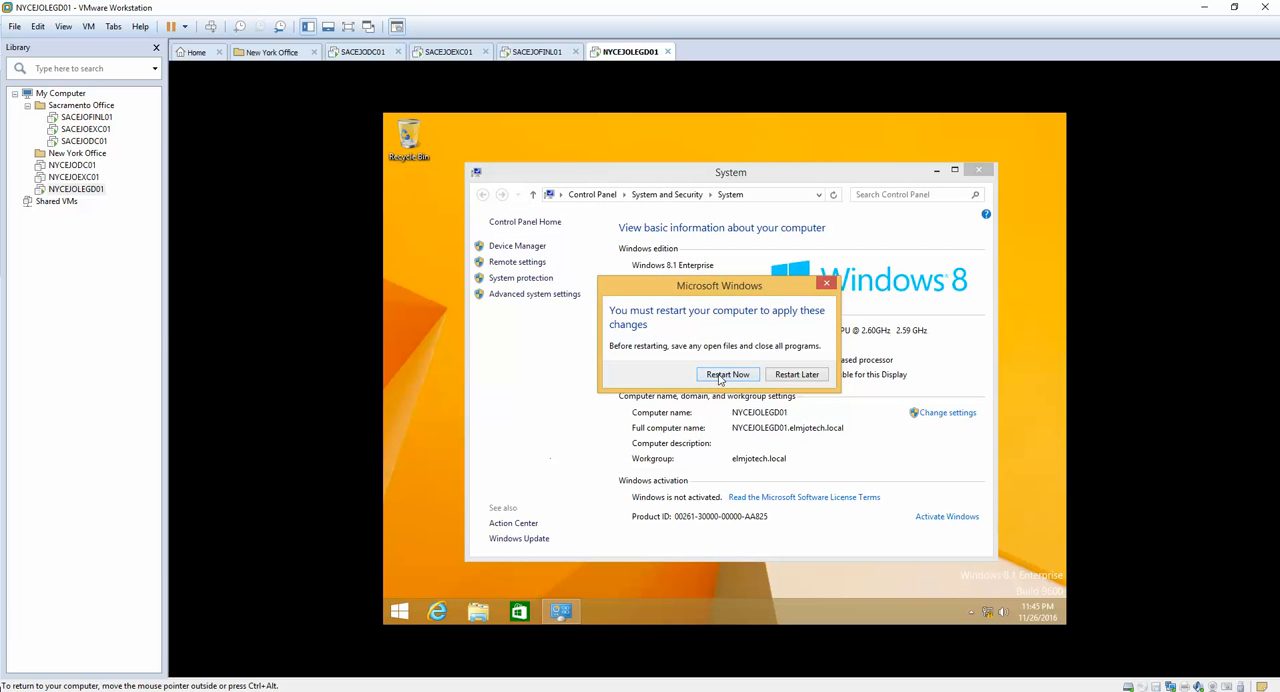
pyautogui.click(727, 375)
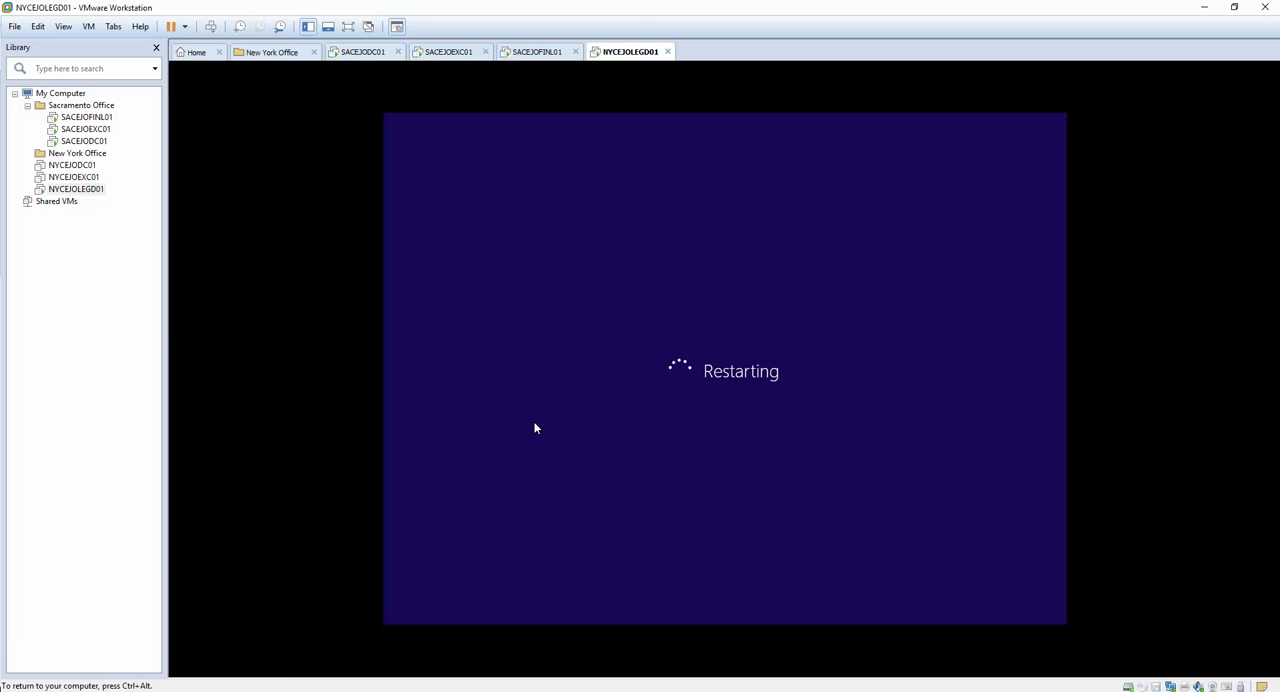